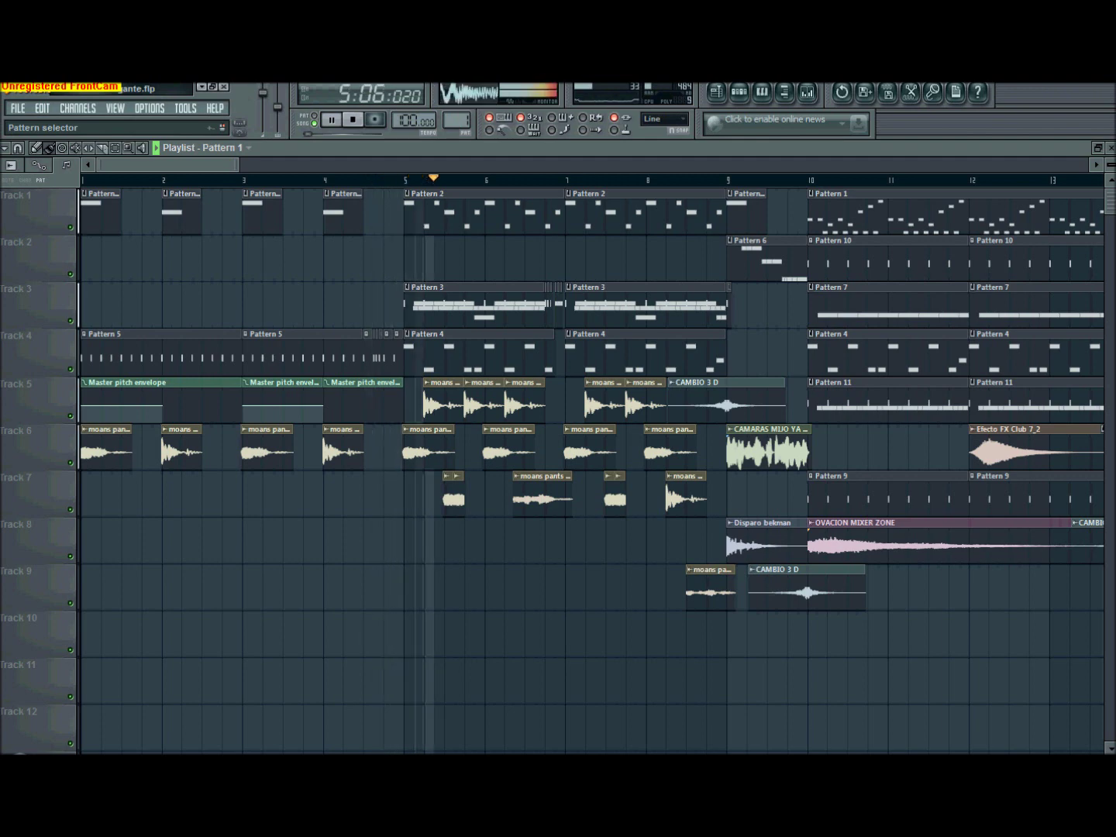
- Open the Tono Cumbiero #2 notes of Pattern 2 in the piano roll
scroll(456, 120, up, 1)
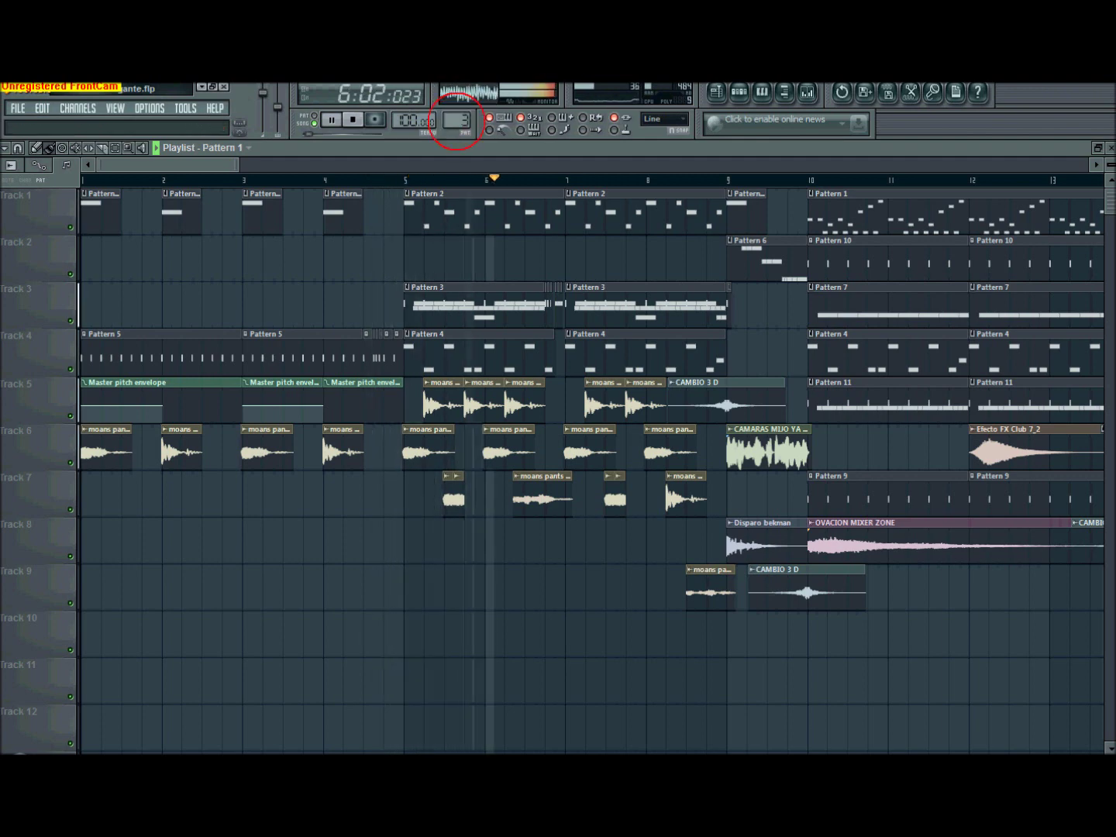
click(734, 93)
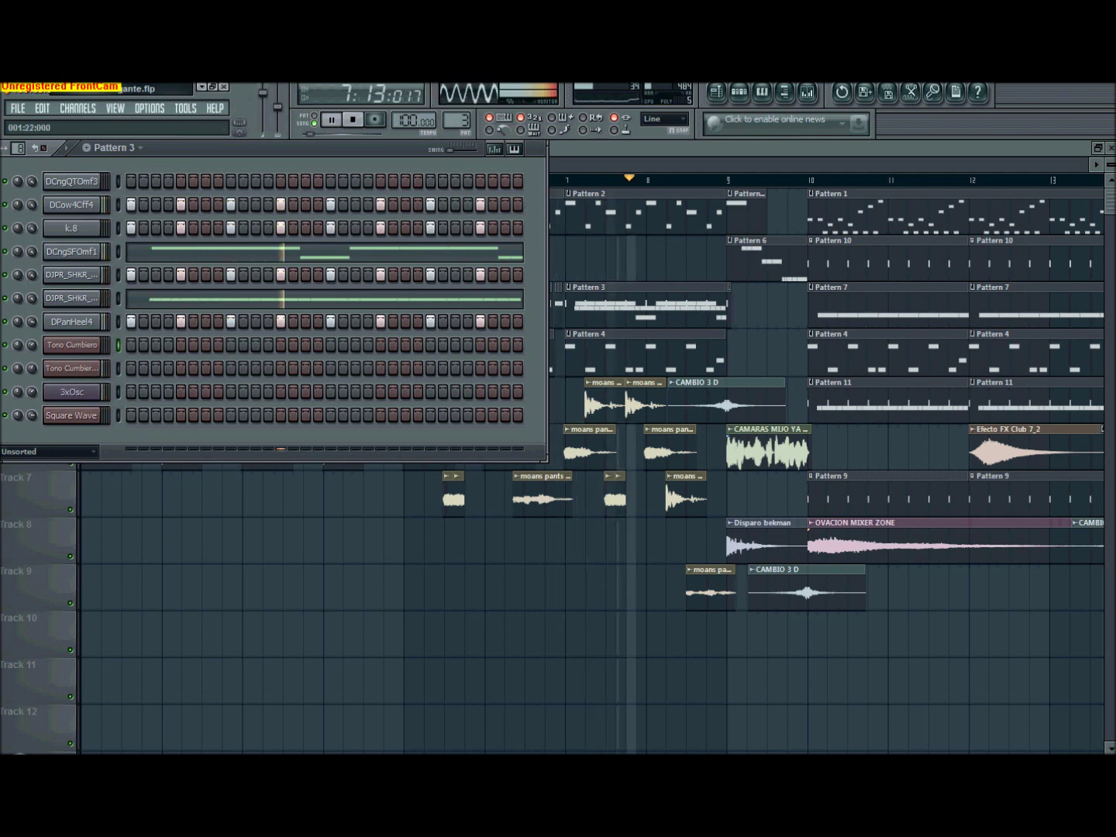
scroll(456, 120, down, 1)
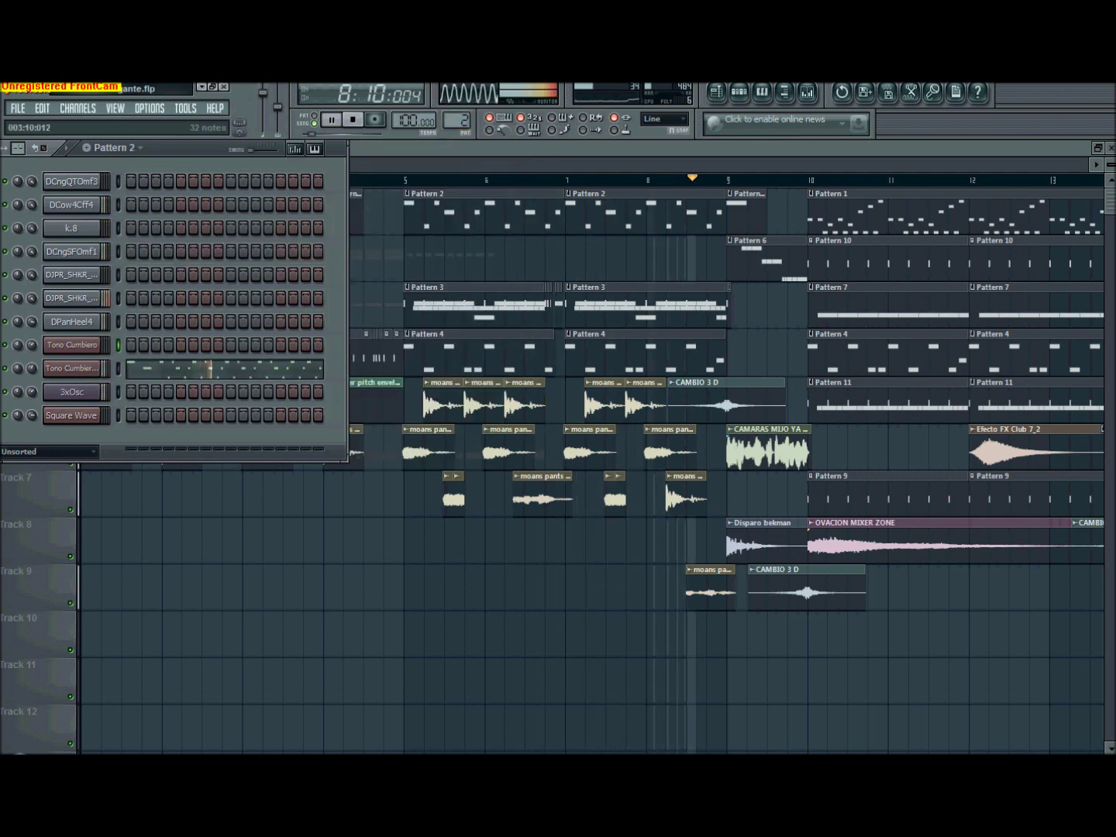
click(210, 369)
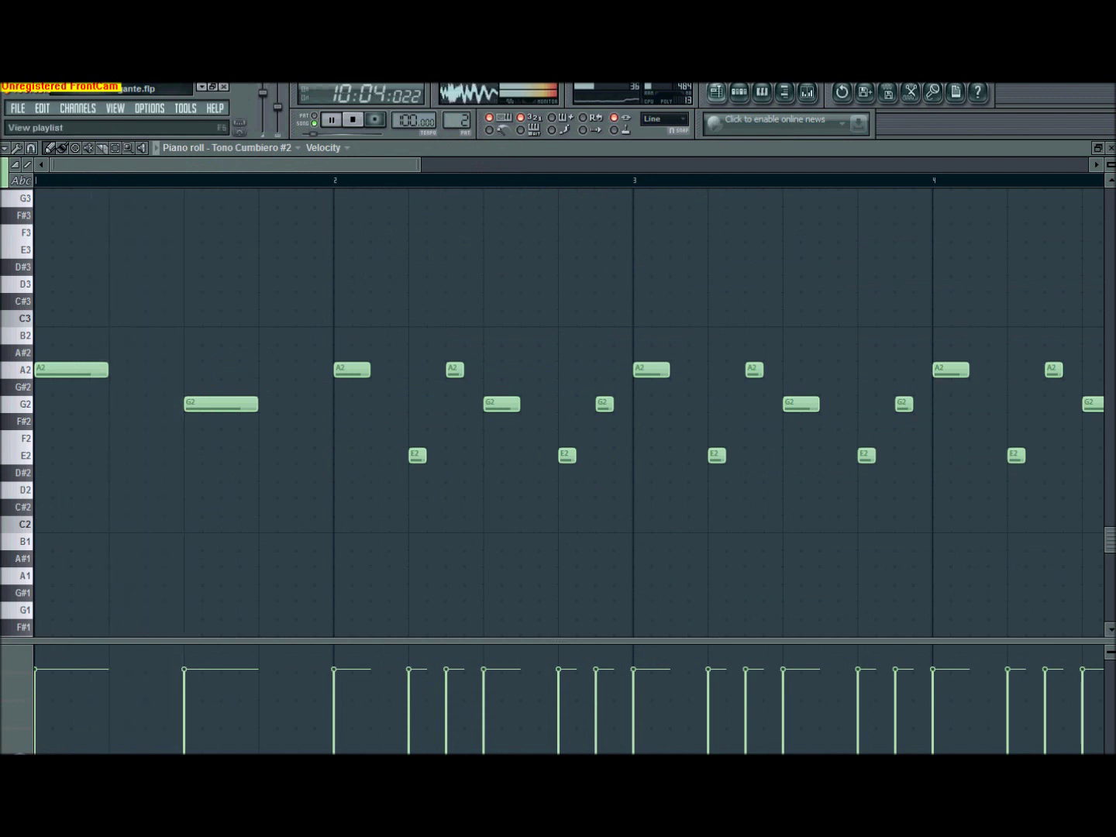
- Inspect the Tono Cumbiero notes of Pattern 1 through bar 5, and show bars 15 to 27 of the playlist
click(738, 92)
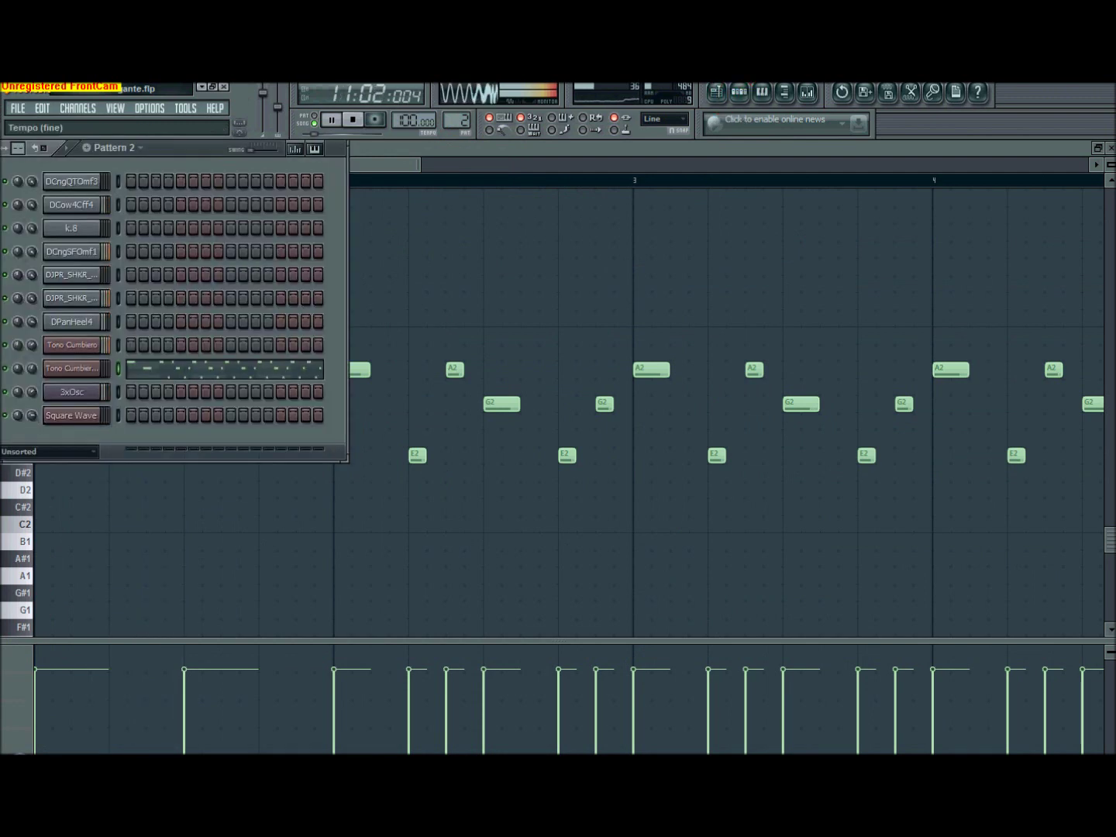
click(456, 120)
click(244, 341)
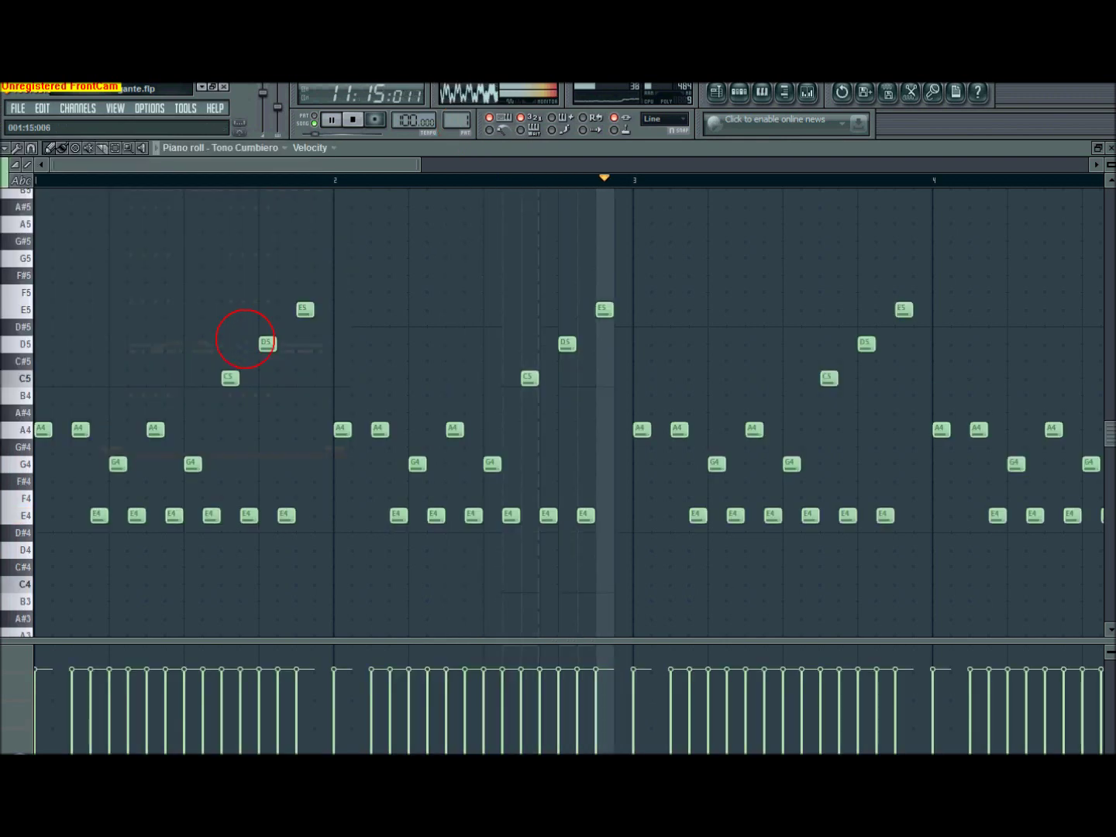
drag(318, 164, 516, 165)
drag(419, 164, 463, 164)
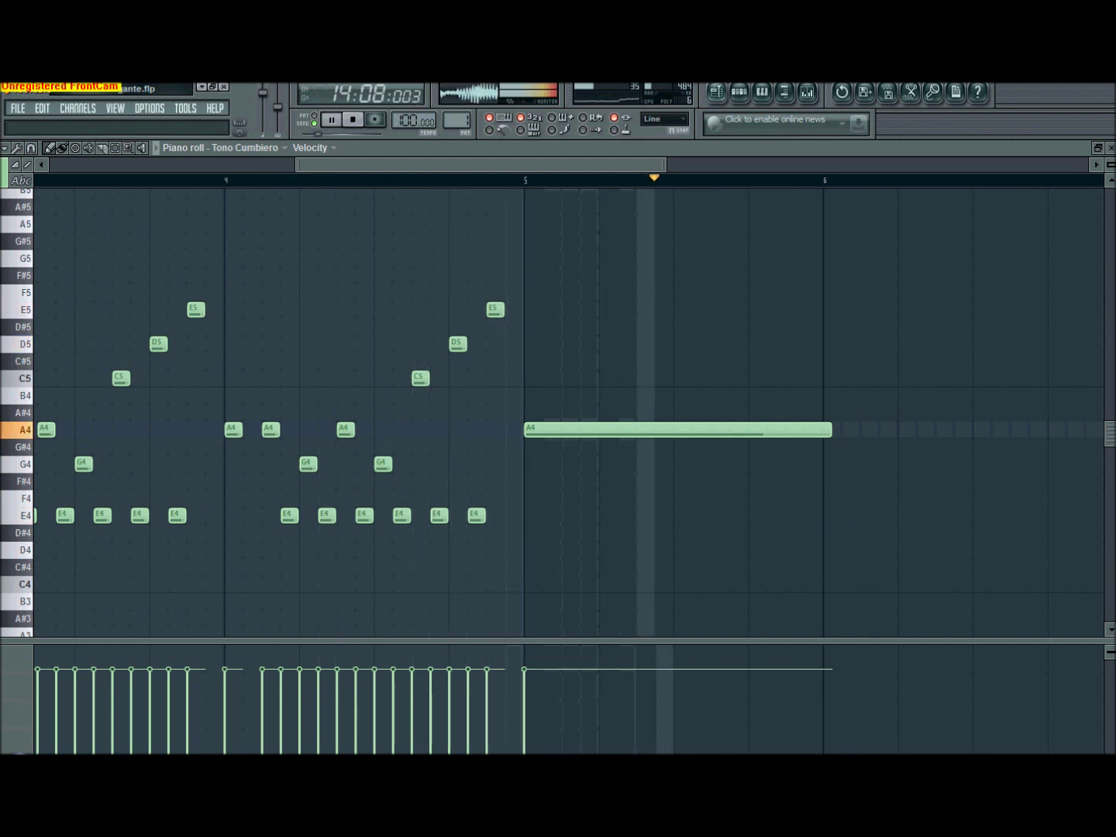
click(715, 92)
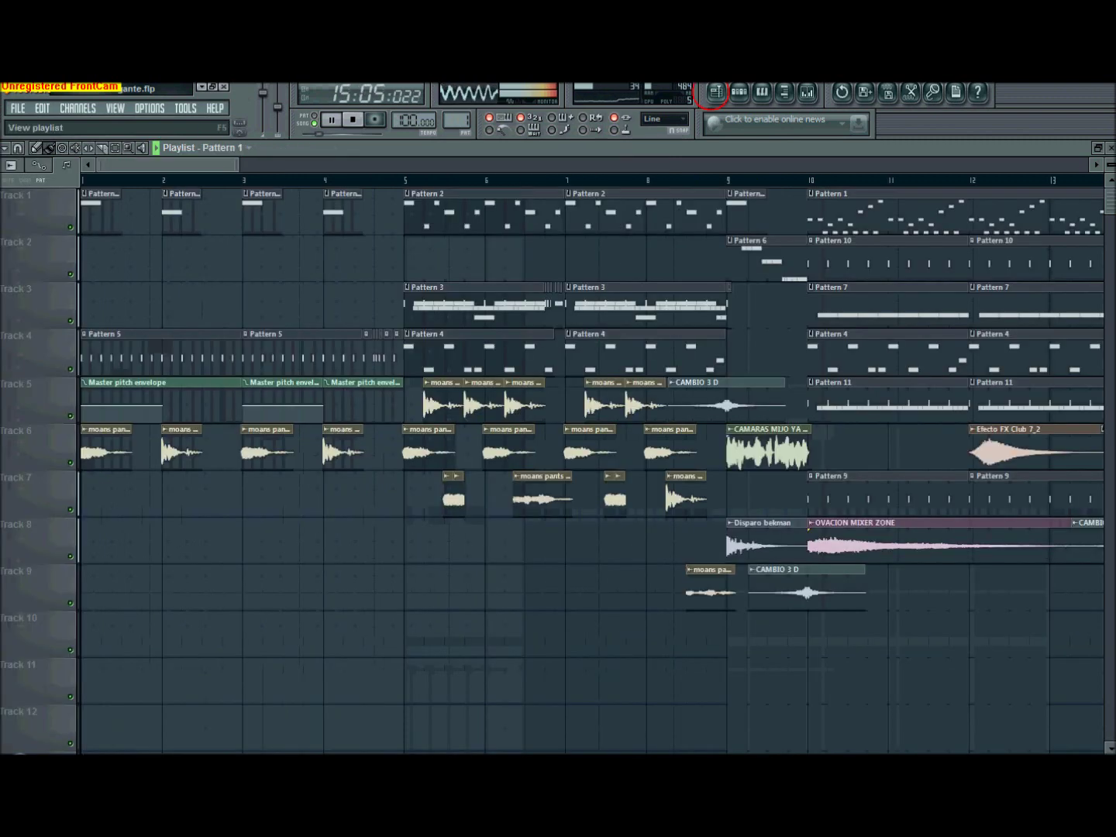
drag(199, 164, 353, 164)
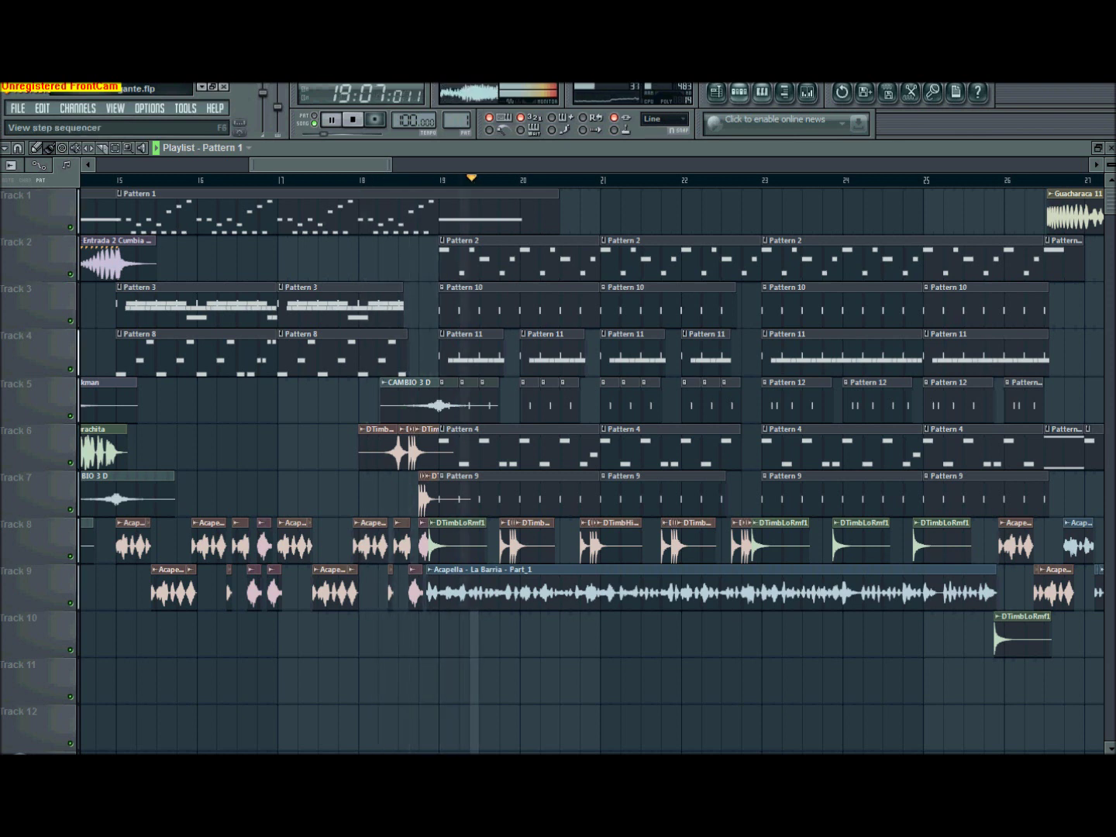
- Inspect all Tono Cumbiero #2 notes of Pattern 2 through bar 6, and show bars 26 to 37 of the playlist
click(738, 93)
drag(456, 124, 456, 117)
click(229, 369)
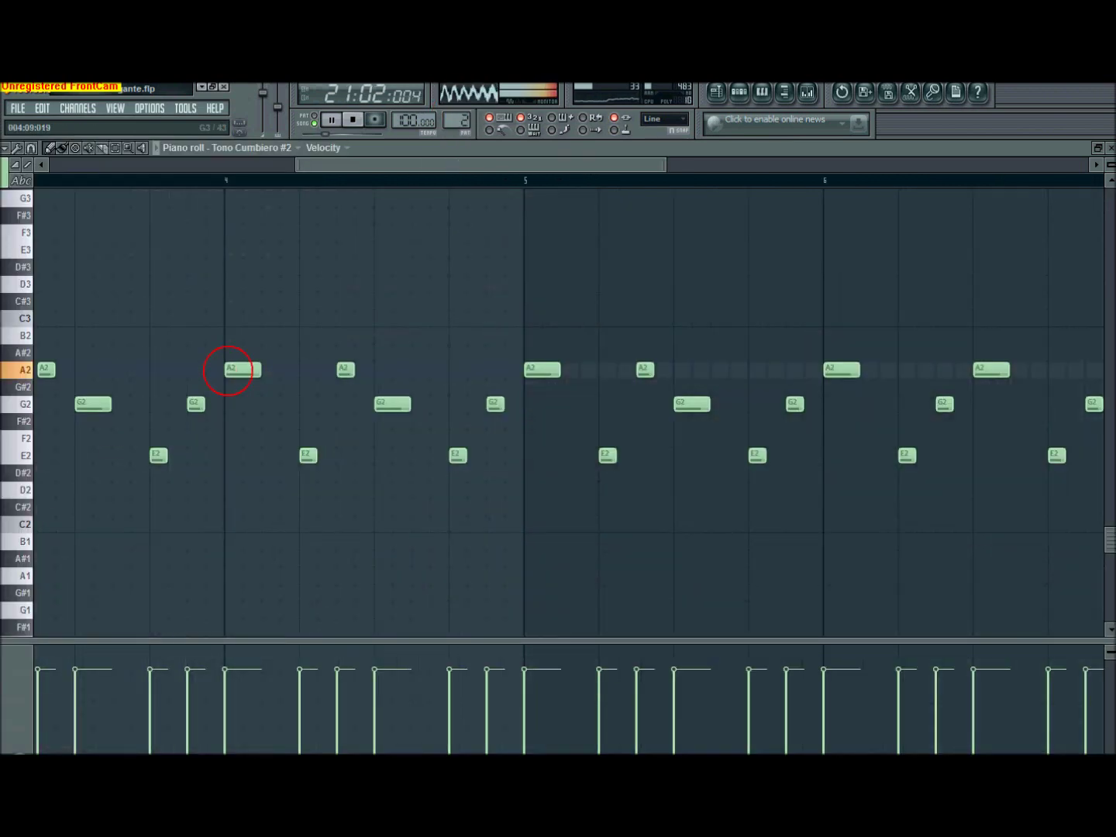
drag(361, 164, 307, 163)
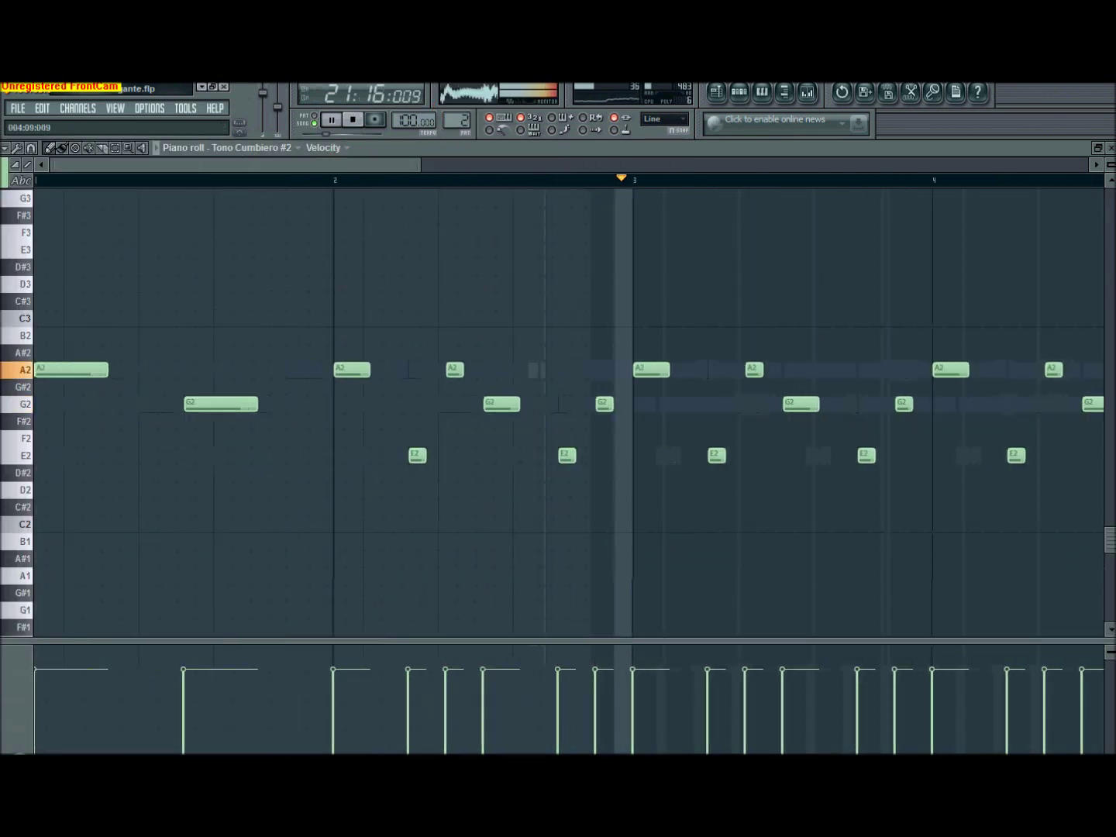
drag(574, 165, 596, 165)
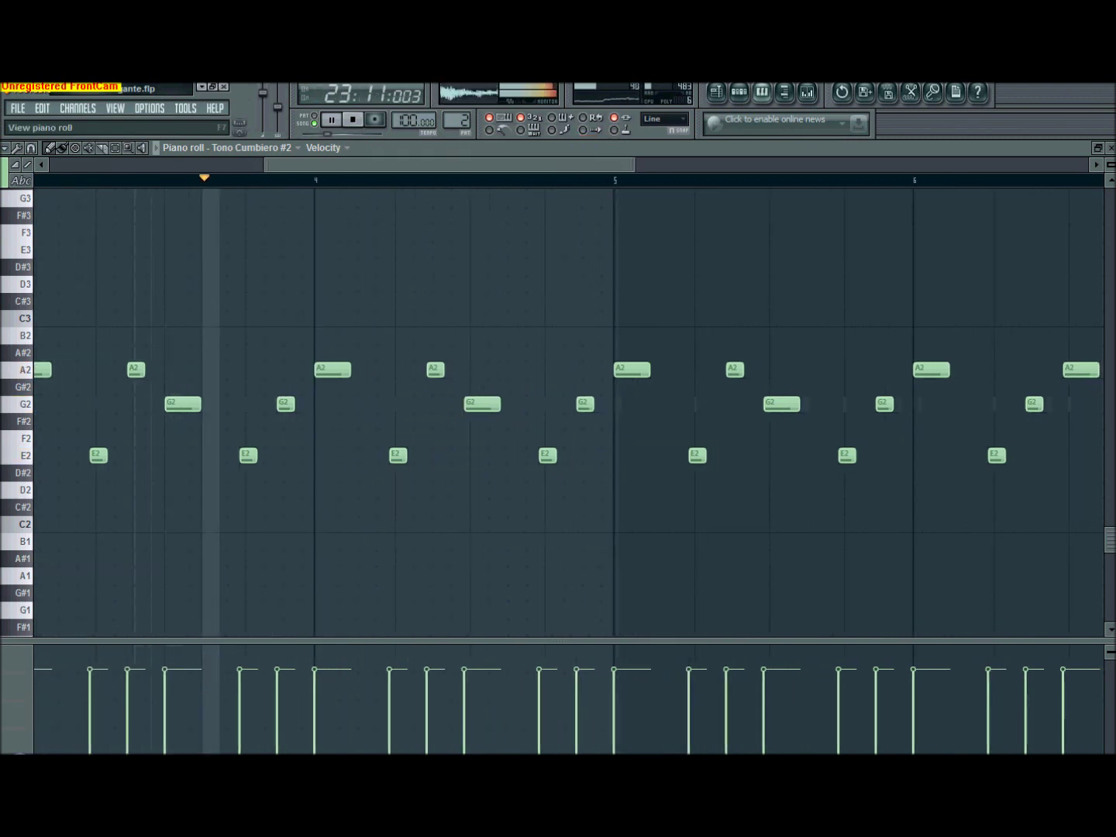
click(593, 163)
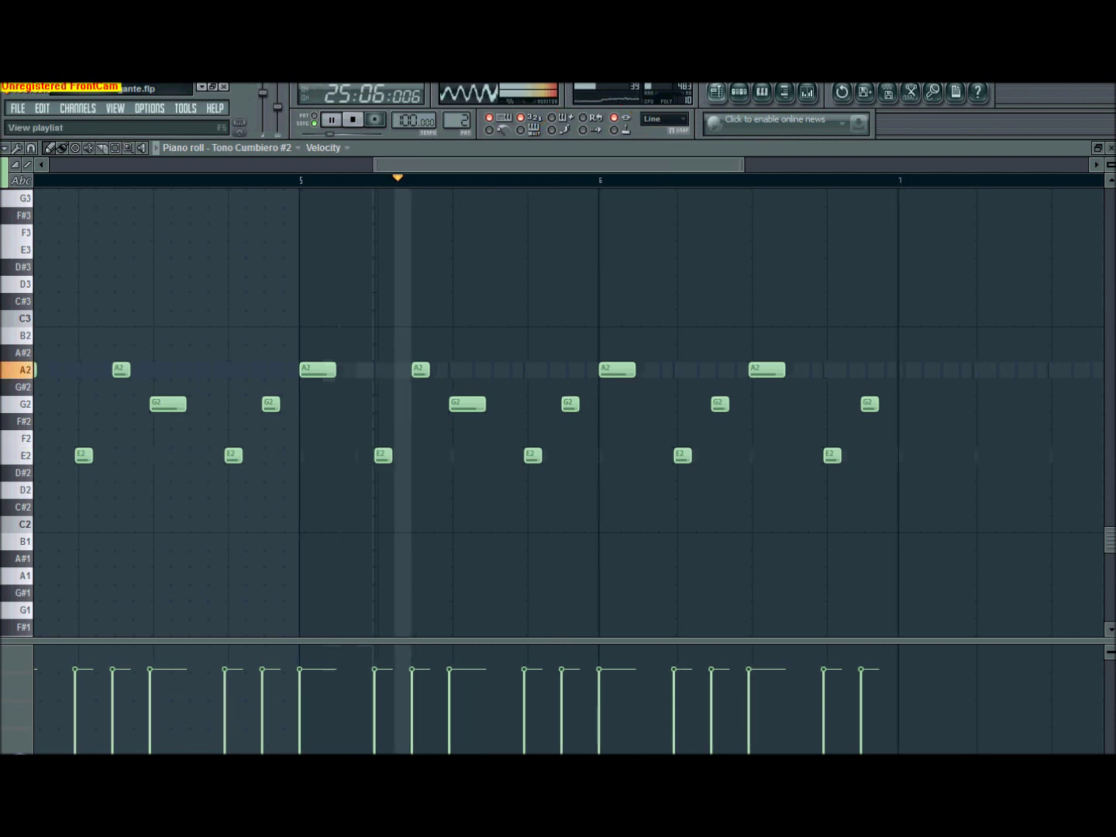
click(714, 93)
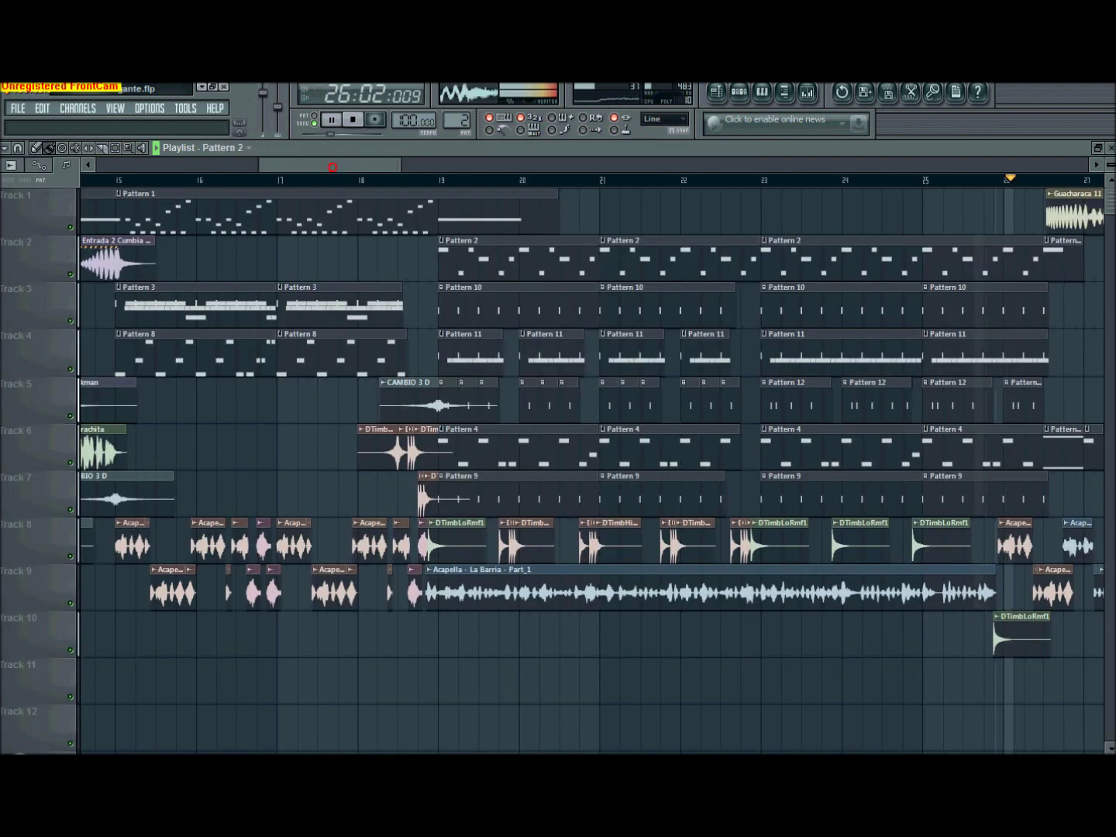
click(331, 166)
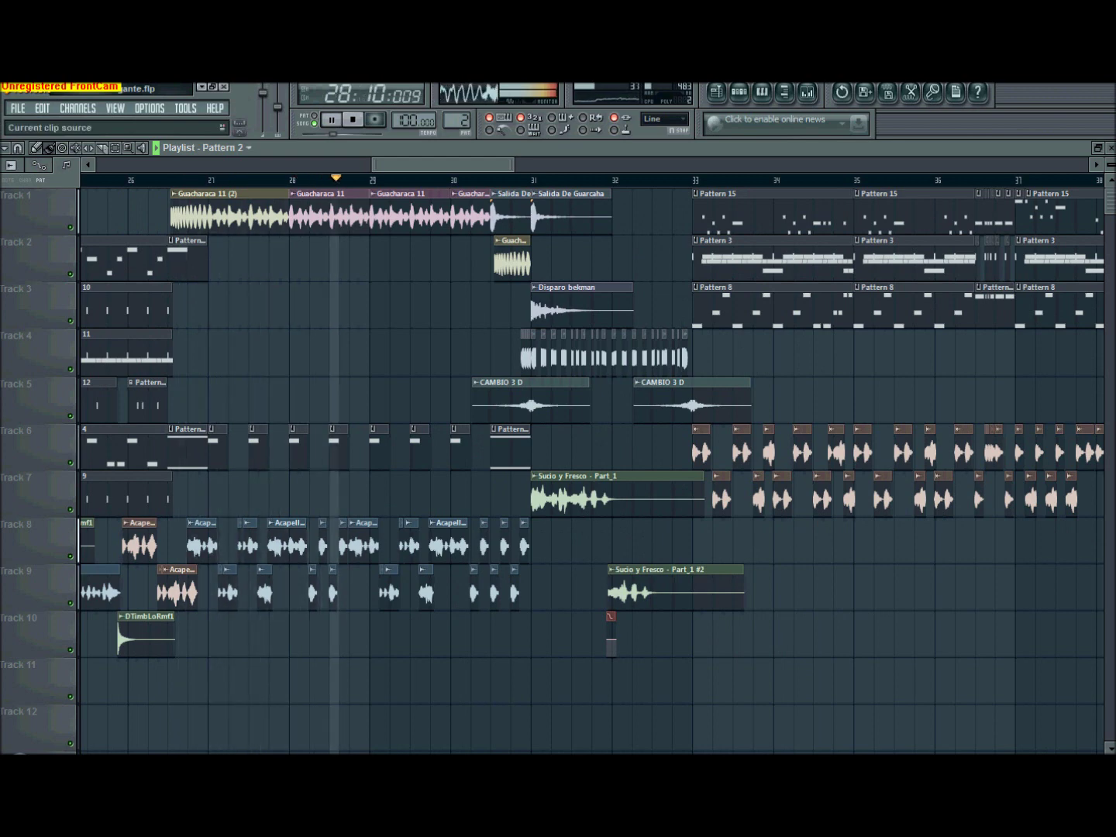
- Browse the project picker's patterns alone and together with all channels, and close the picker
click(235, 148)
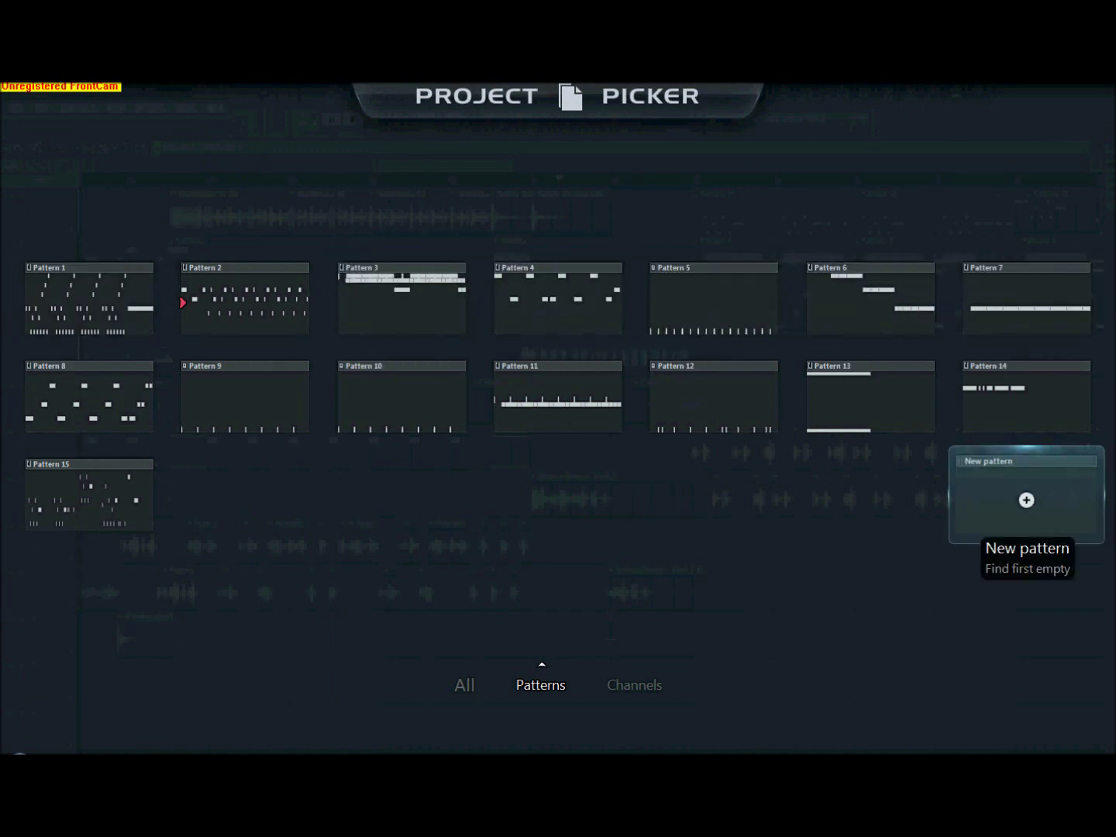
click(464, 684)
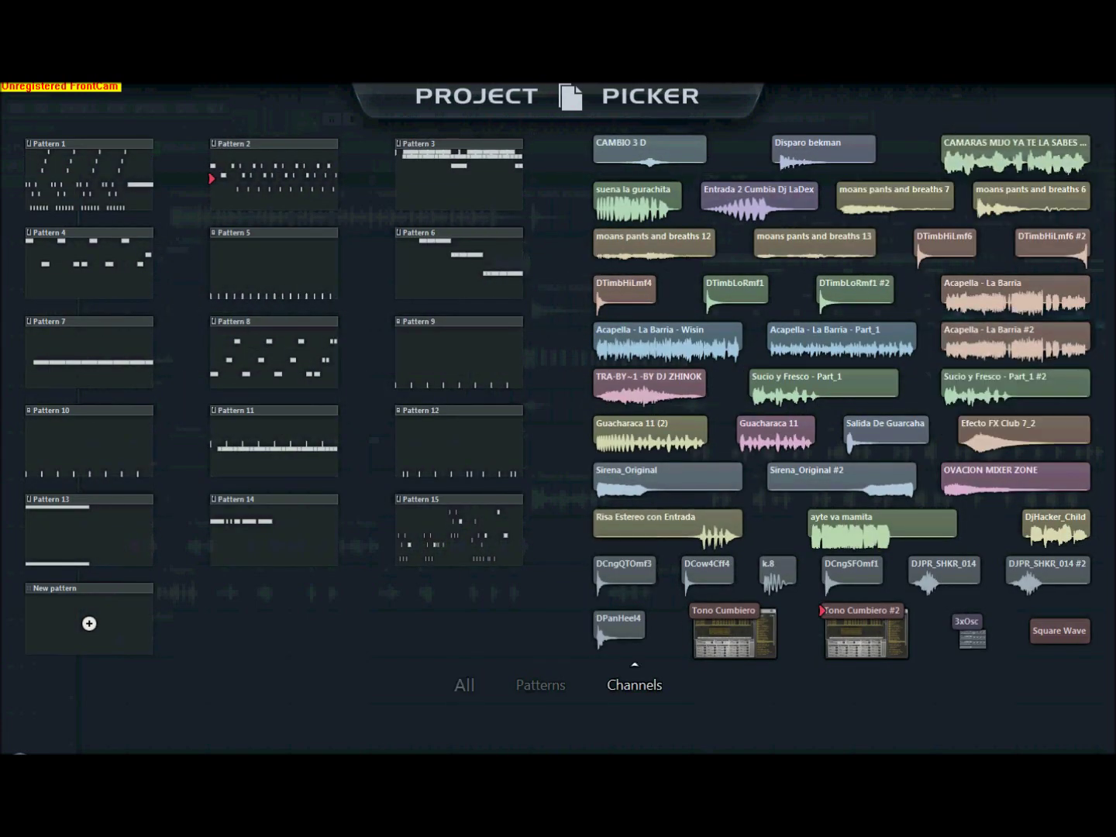
click(540, 684)
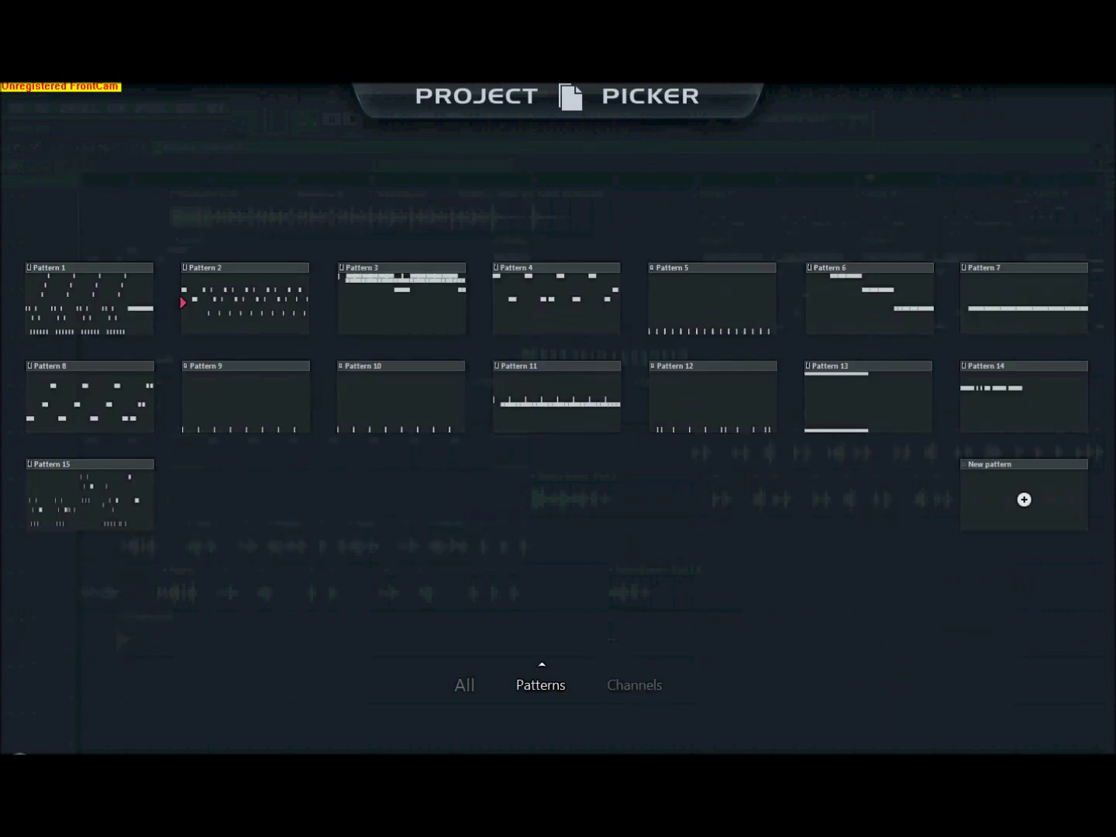
click(464, 684)
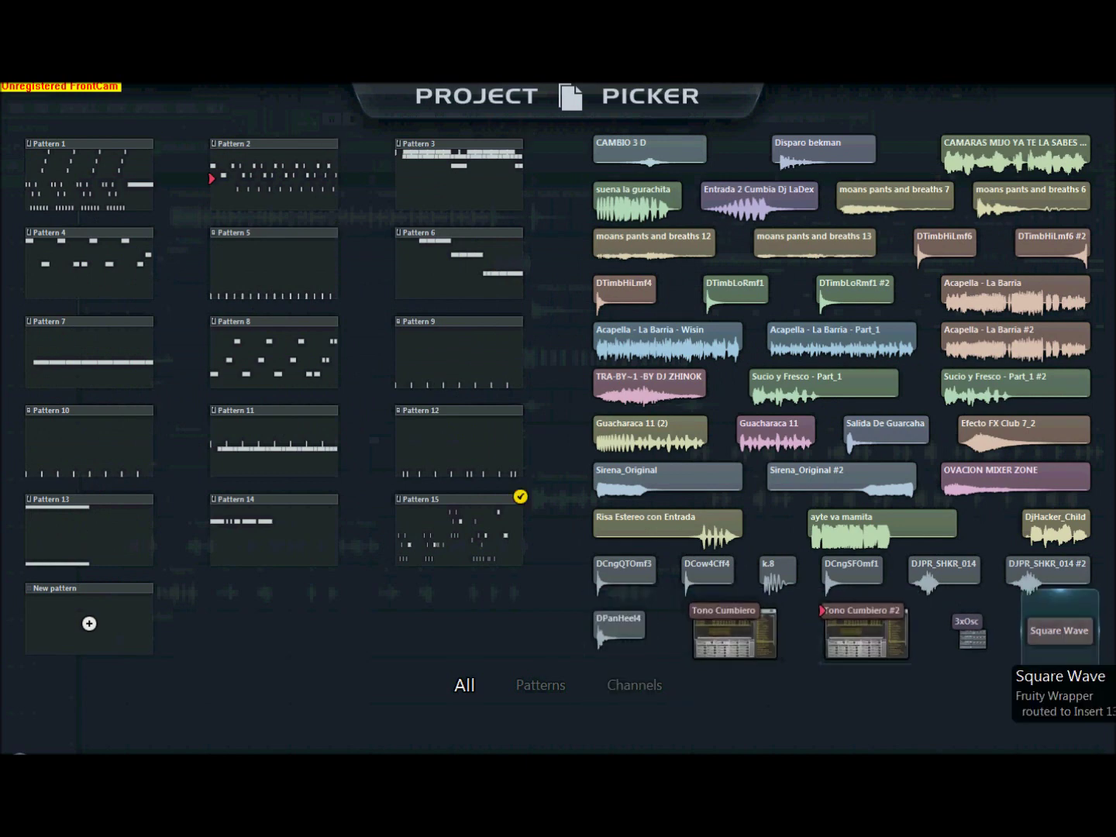
click(299, 665)
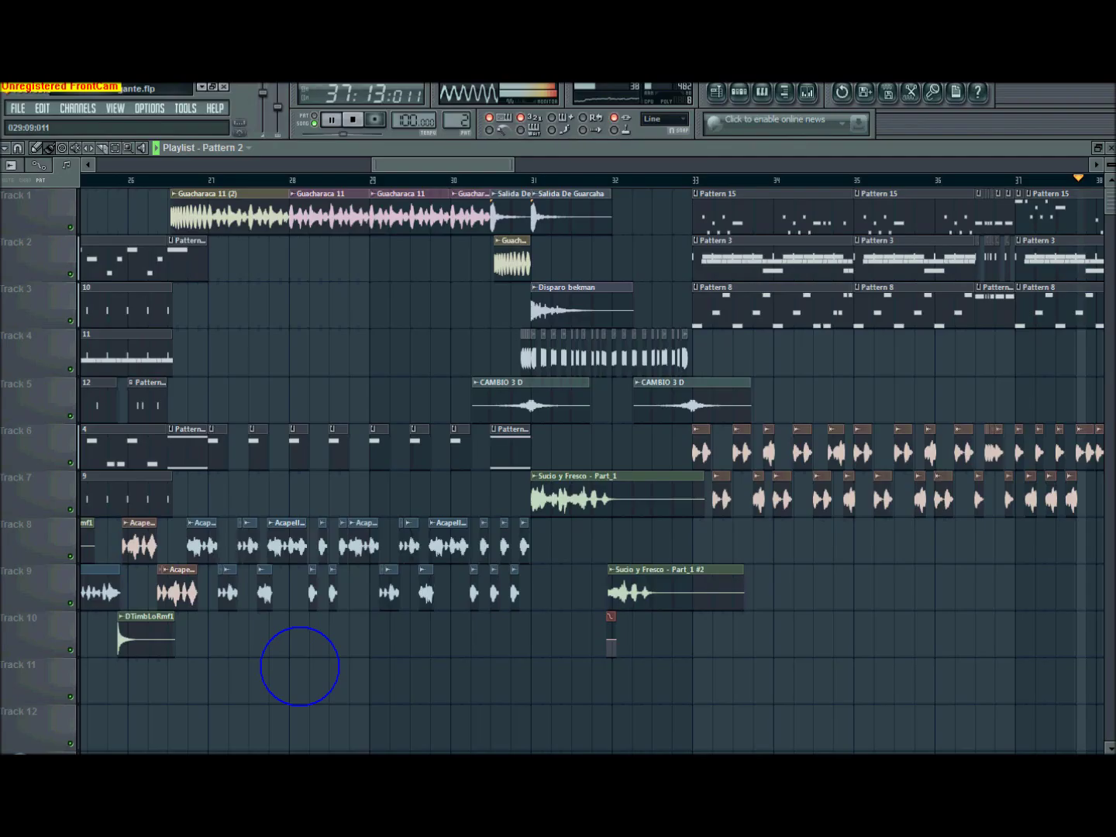
- Inspect the Square Wave notes of Pattern 15 through bar 5, and show bars 45 to 56 of the playlist
right_click(411, 166)
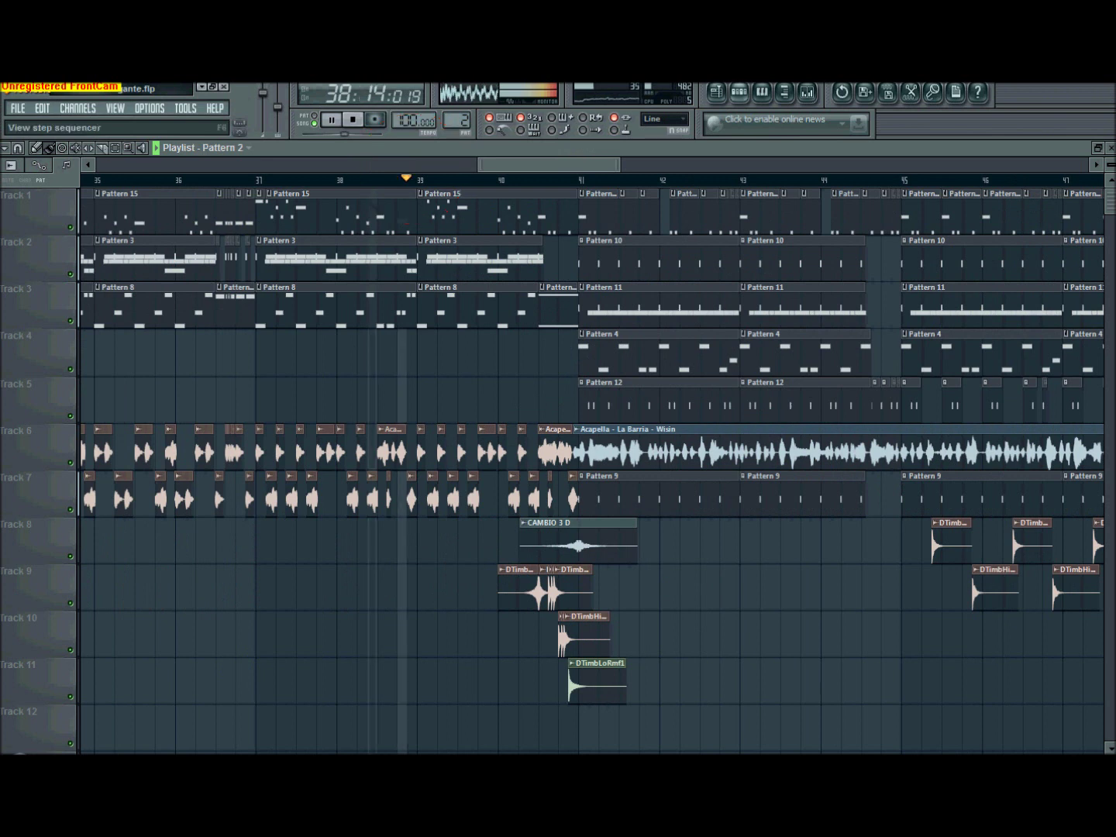
right_click(457, 121)
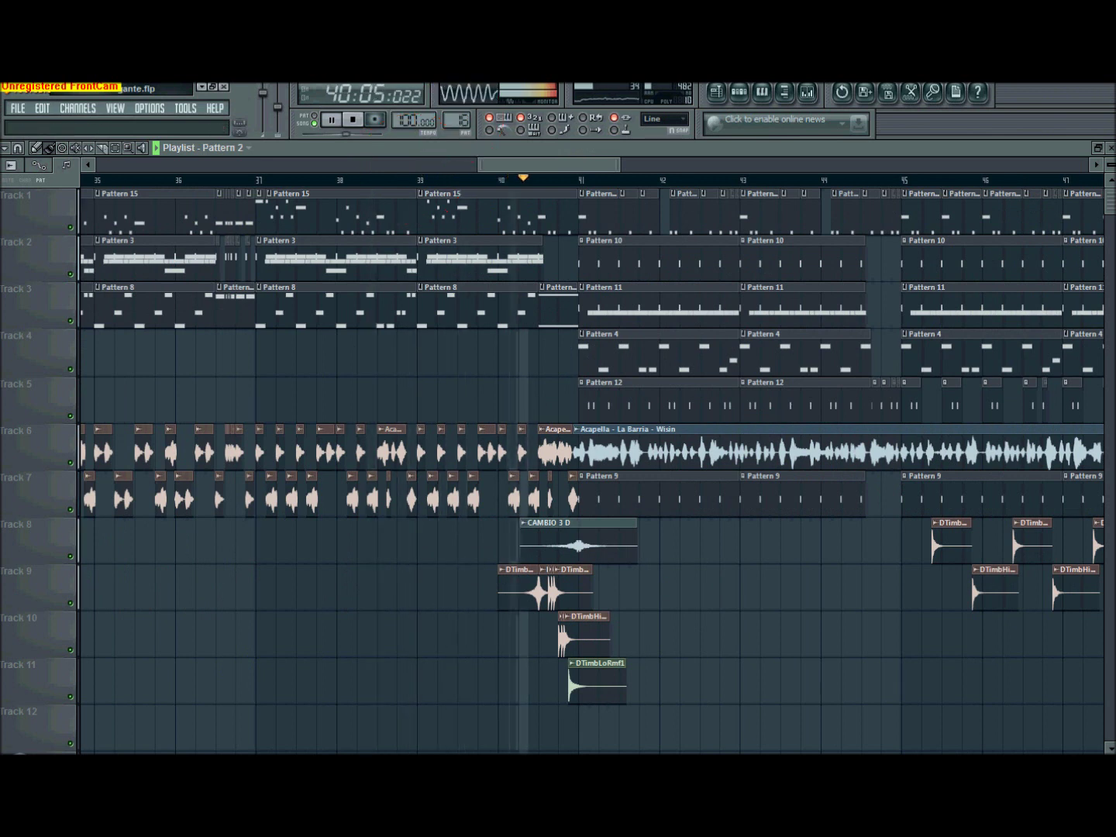
click(739, 92)
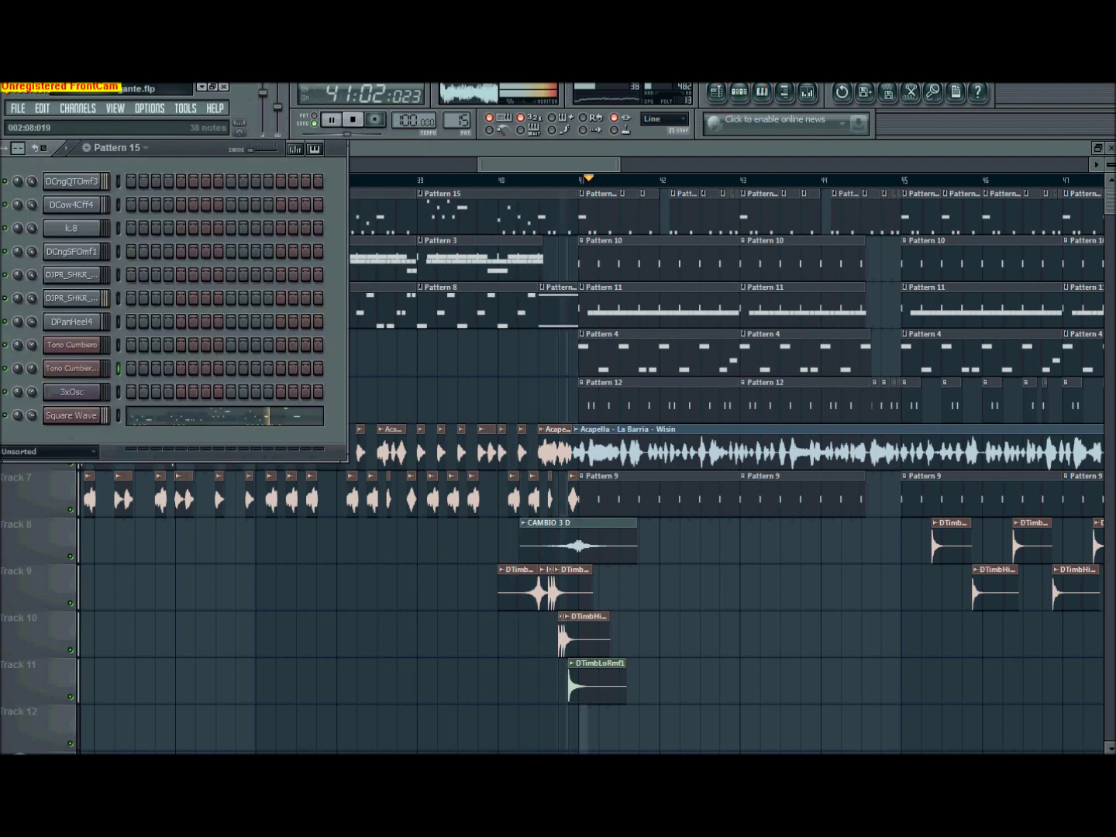
click(179, 419)
click(463, 166)
drag(464, 165, 493, 165)
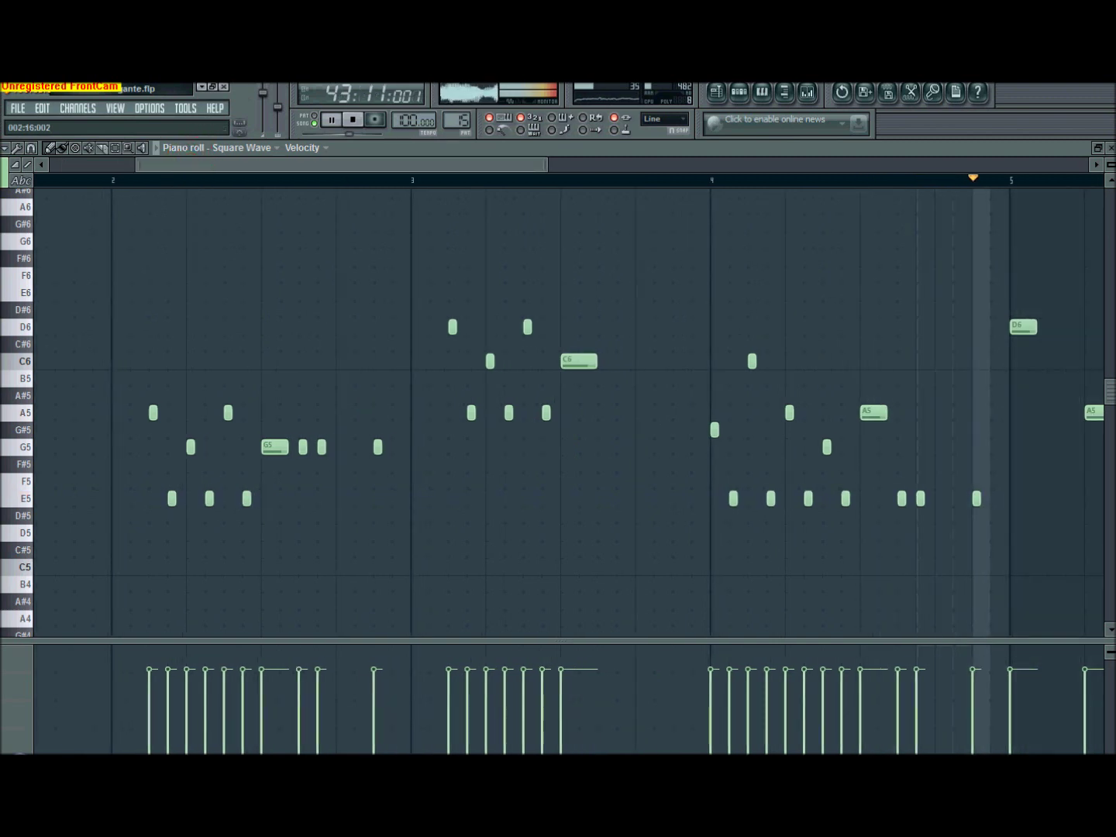
drag(288, 165, 502, 164)
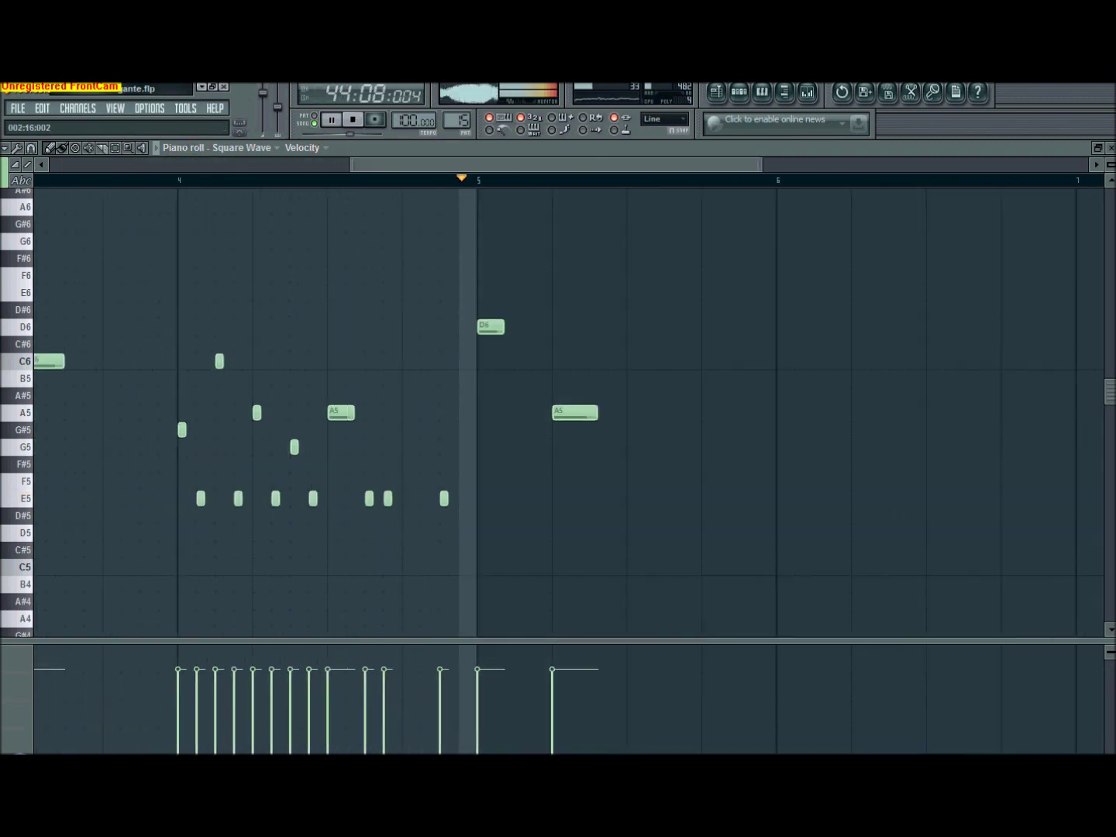
click(716, 93)
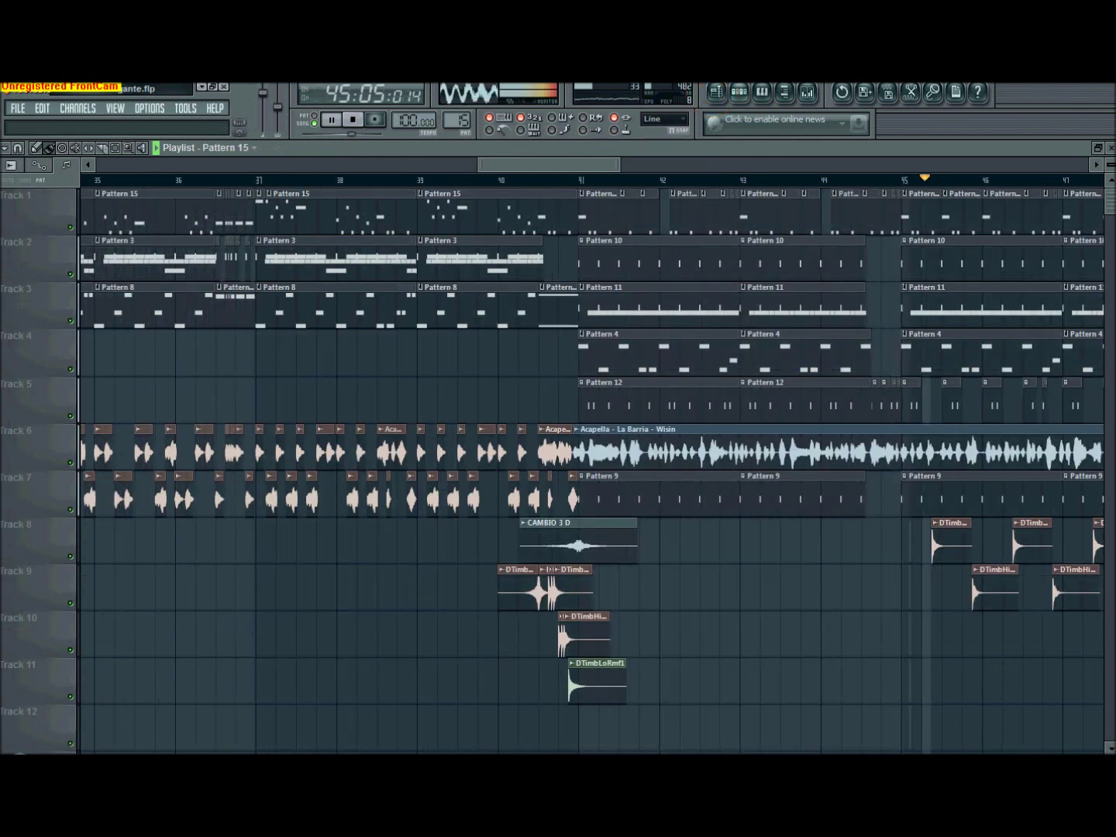
drag(526, 164, 634, 165)
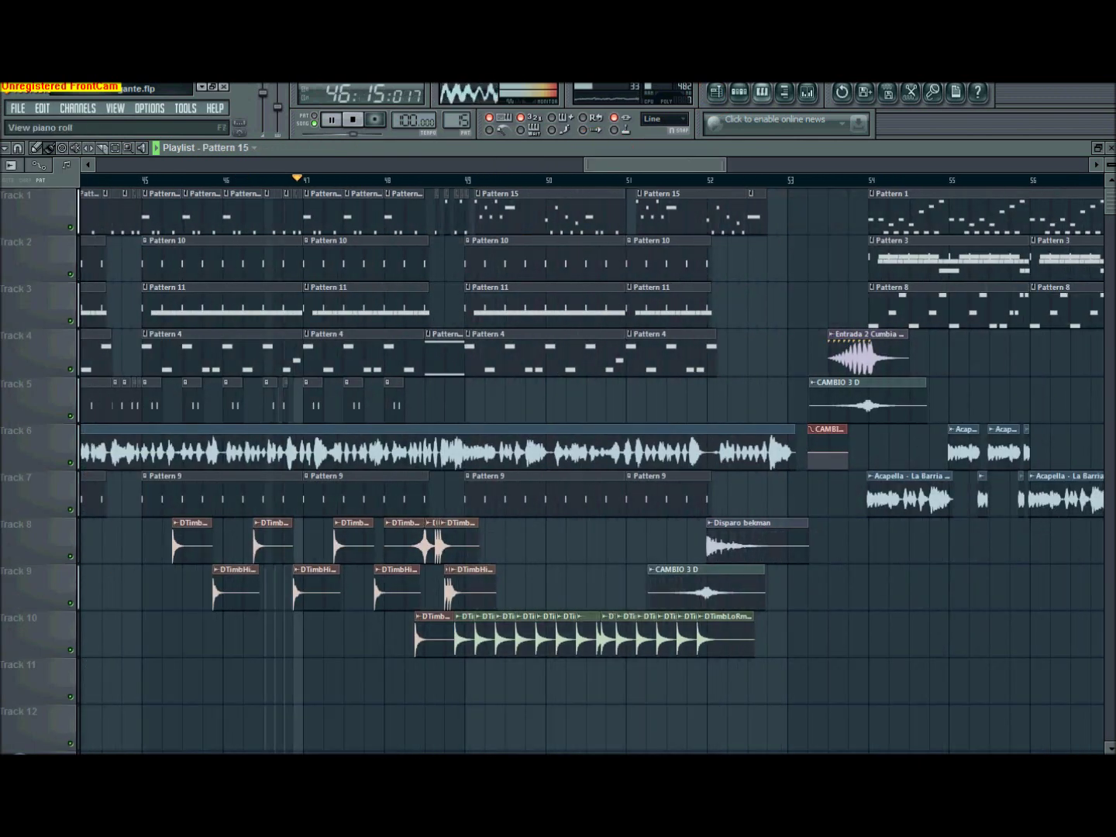
- Inspect the 3xOsc notes of Pattern 13 in the piano roll, including the low F2 note
click(762, 93)
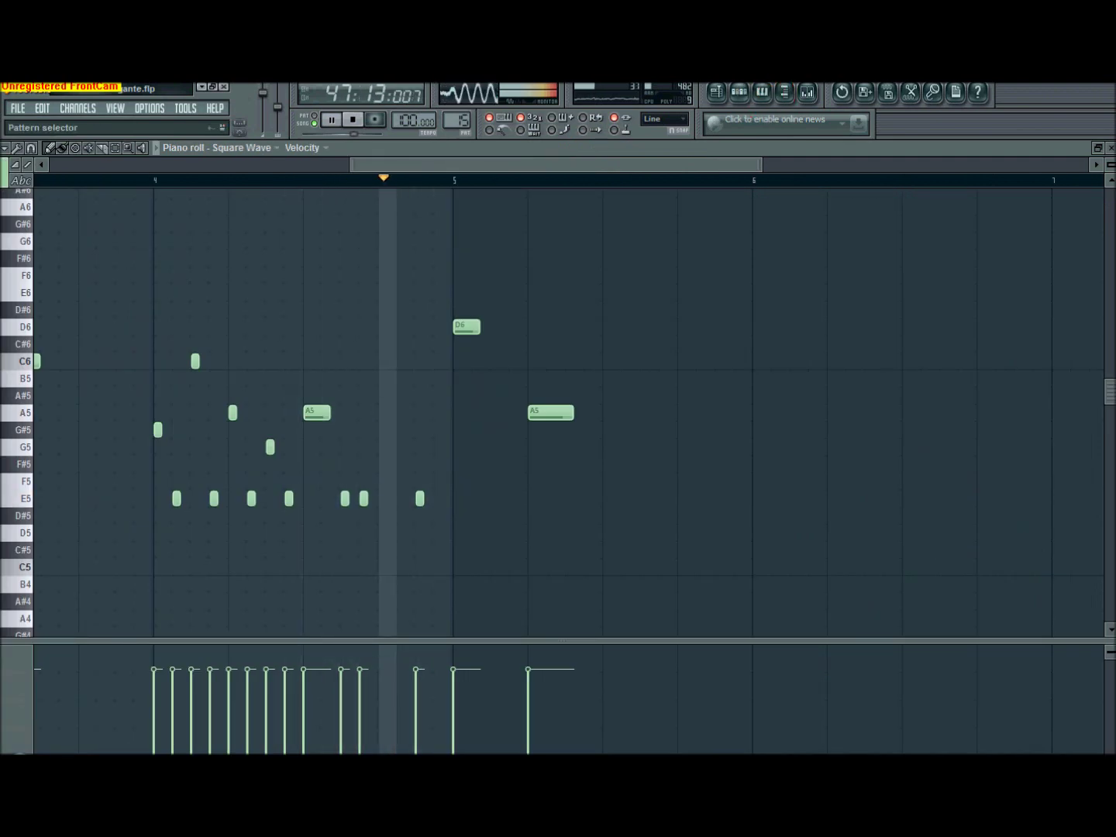
drag(458, 118, 463, 122)
drag(693, 167, 399, 166)
click(740, 93)
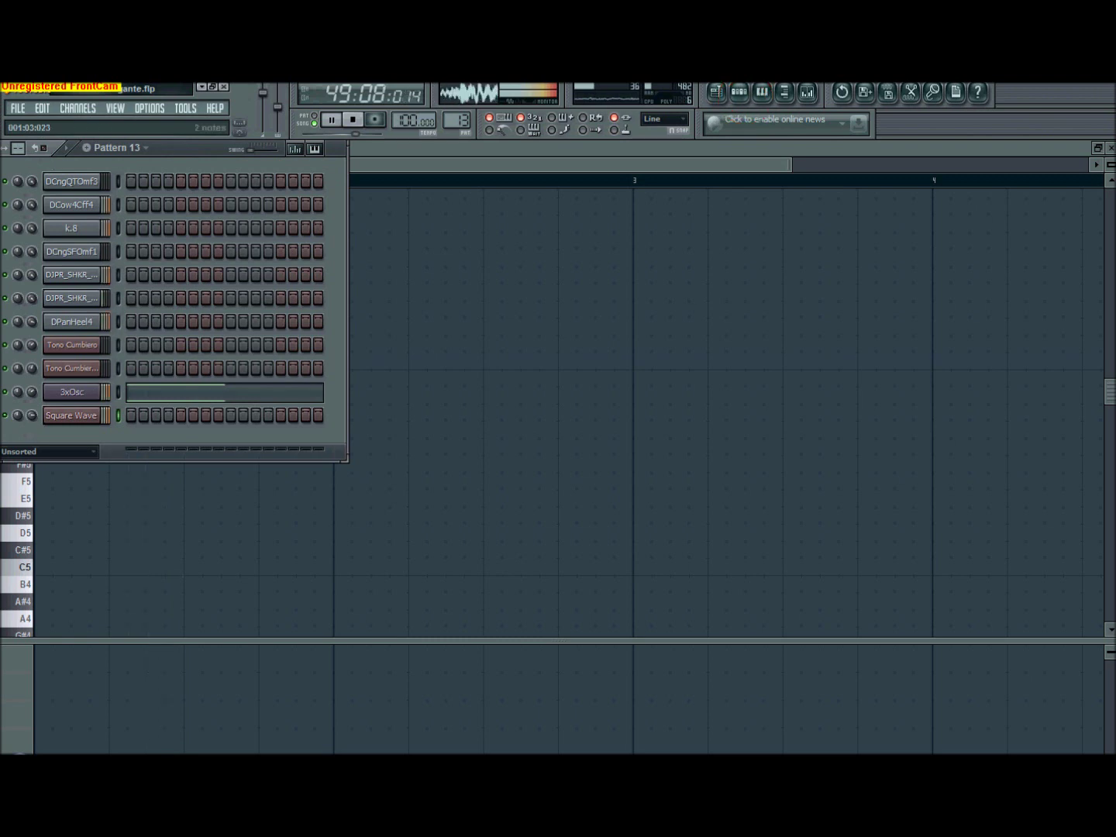
click(164, 392)
scroll(552, 413, up, 3)
scroll(551, 412, down, 4)
scroll(552, 412, up, 3)
- Open the 3xOsc notes of Pattern 8 in the piano roll
click(740, 93)
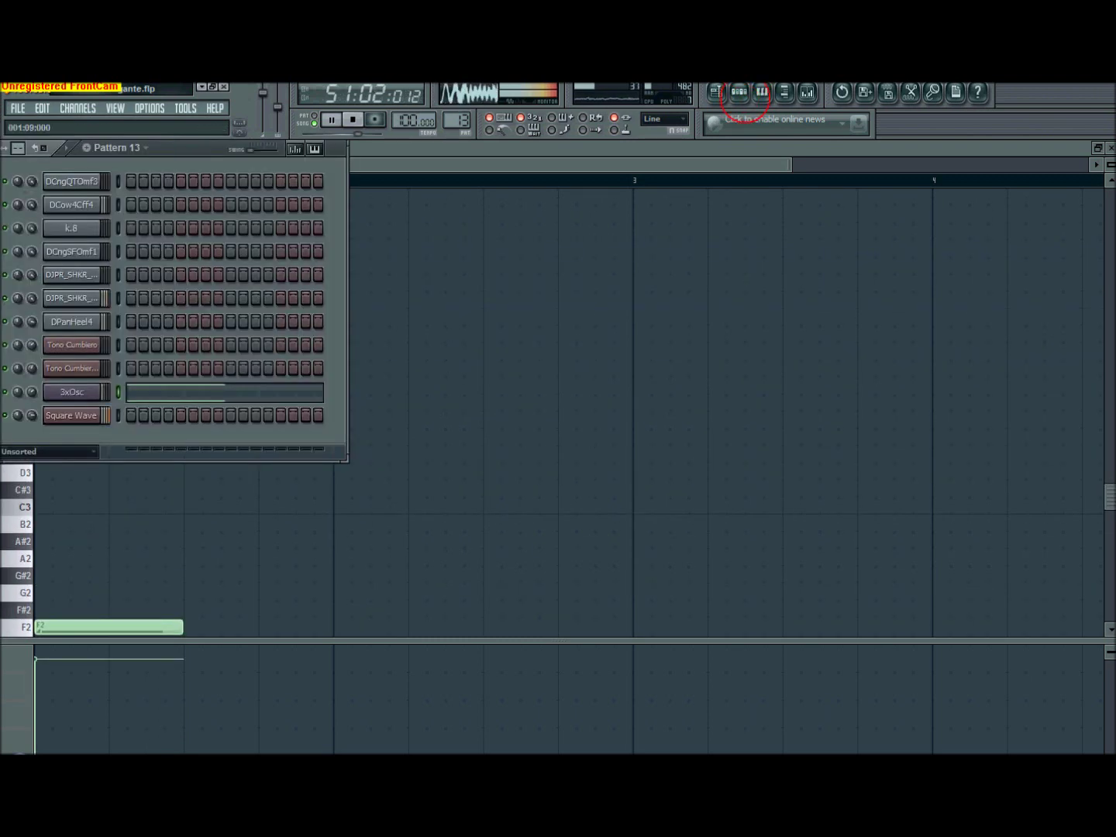
drag(457, 119, 457, 122)
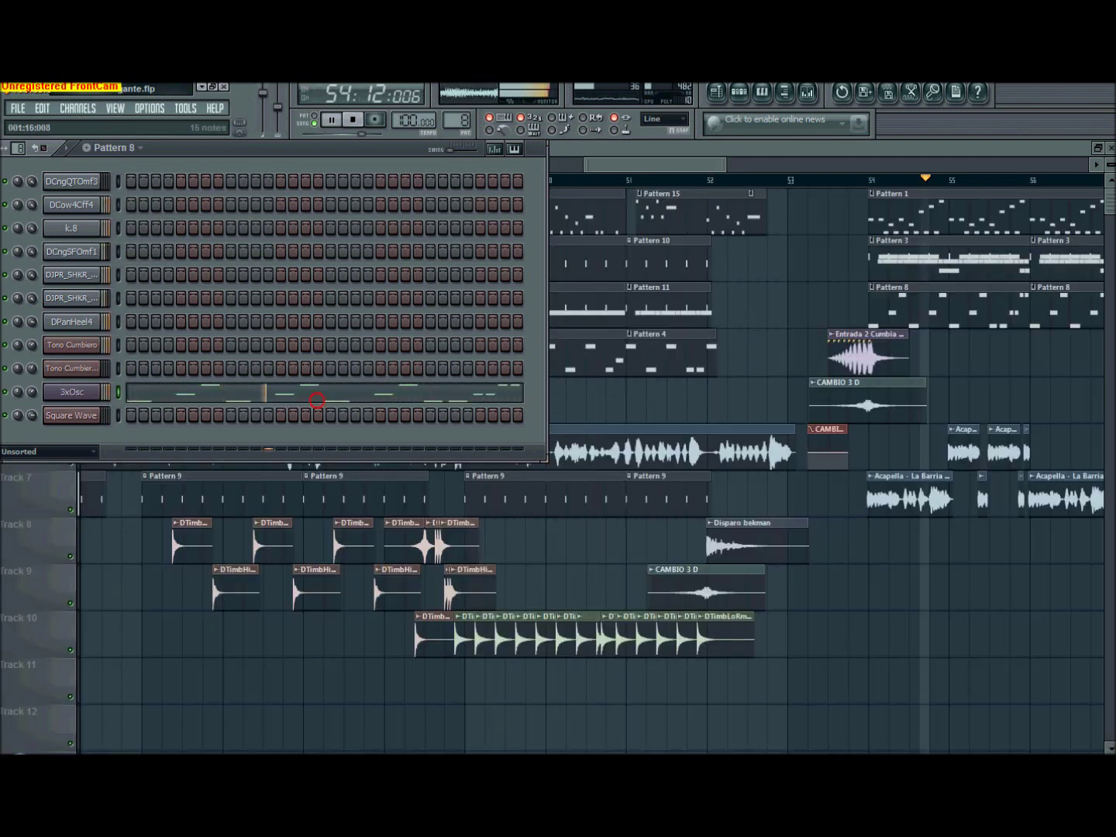
key(F5)
click(319, 395)
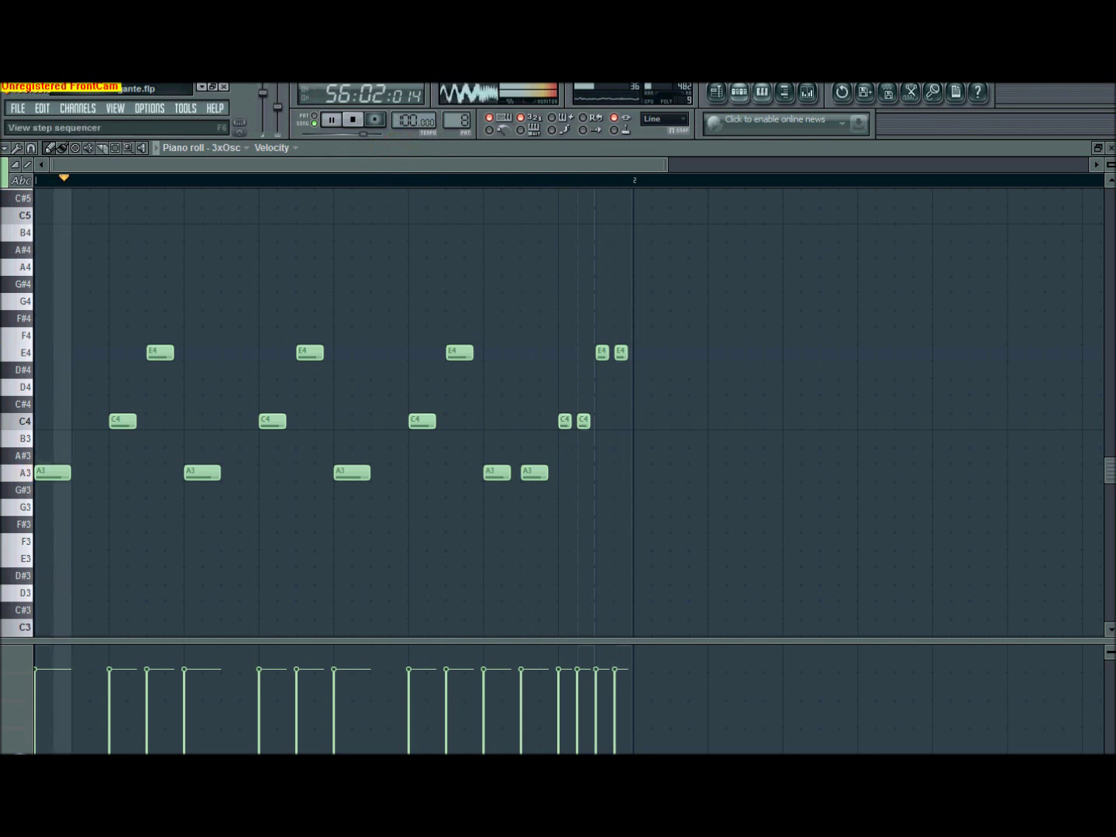
- Return to Pattern 1 and review its Tono Cumbiero notes up to the long closing A4
drag(455, 123, 455, 120)
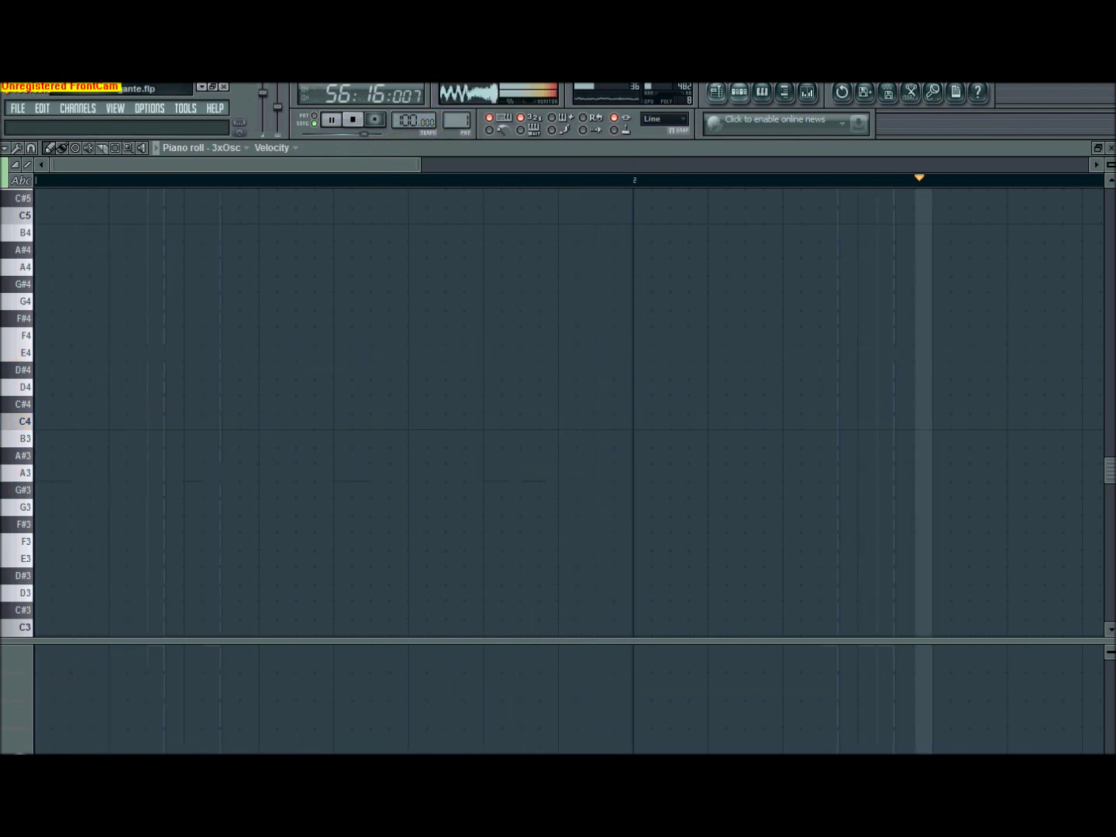
key(F6)
click(211, 341)
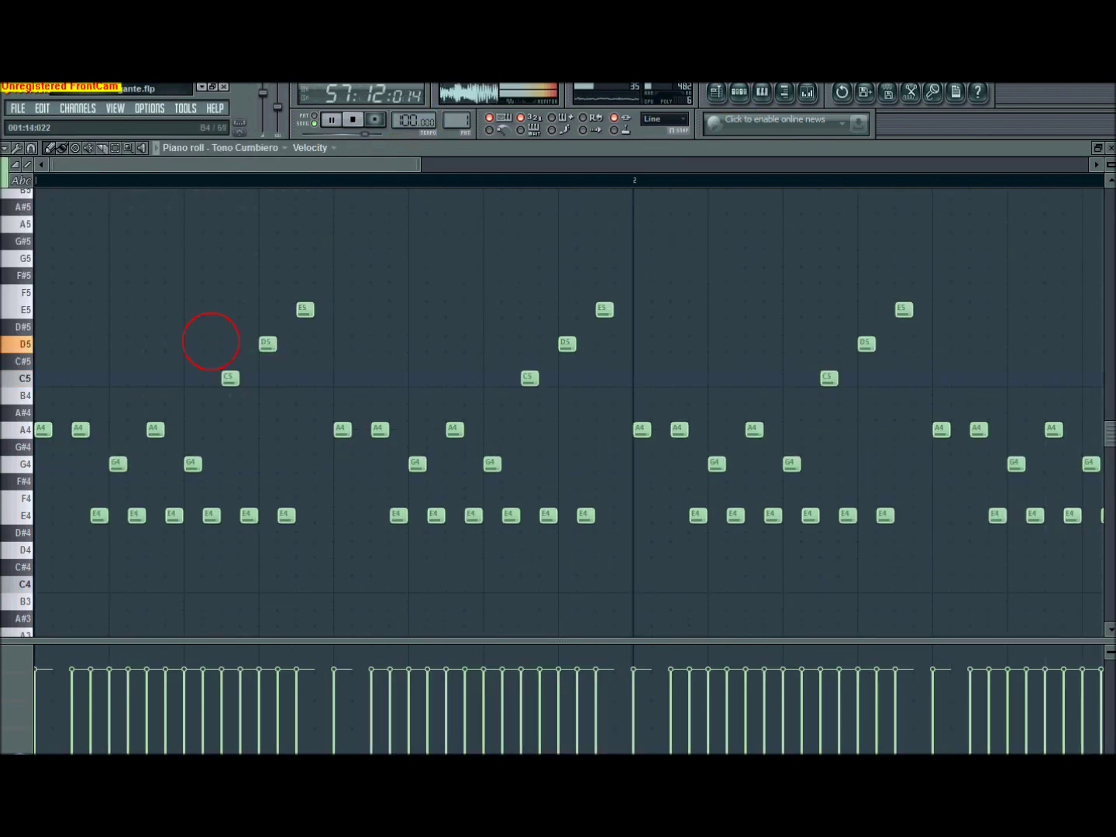
drag(324, 164, 704, 177)
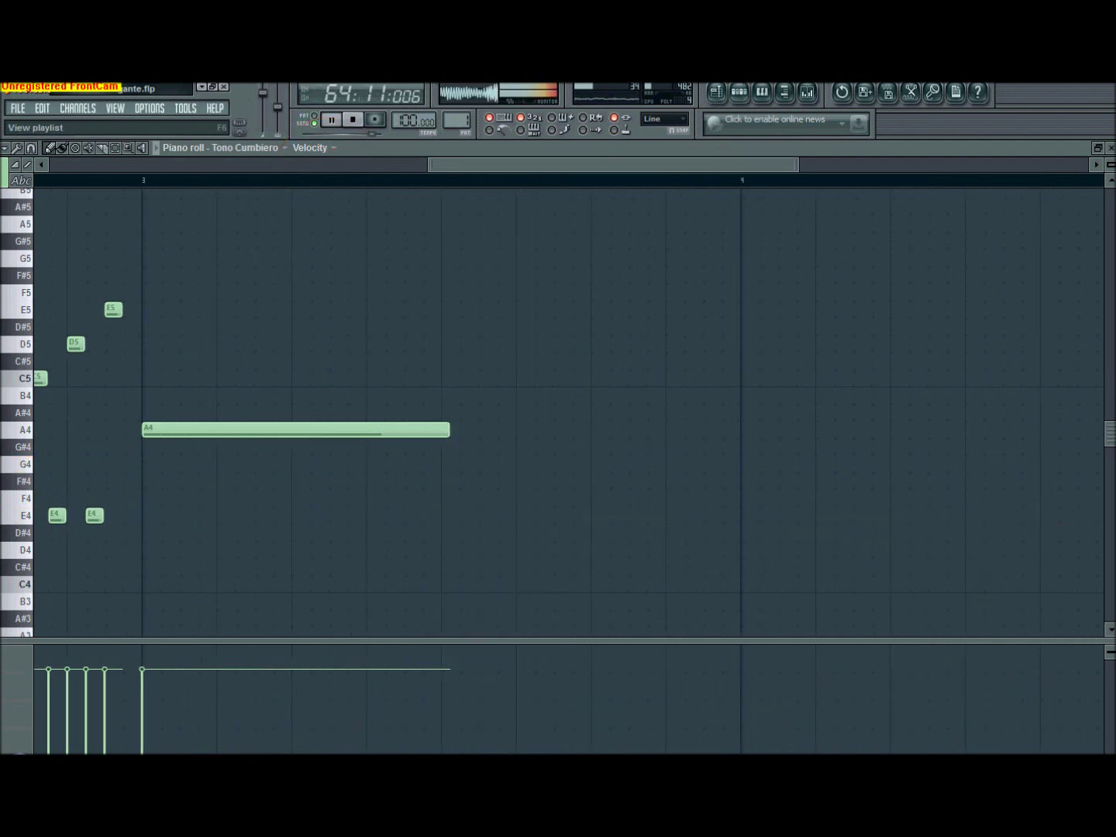
- Return to the playlist and review the track arrangement from bar 40 to the closing clips around bar 73
click(716, 92)
drag(632, 164, 713, 164)
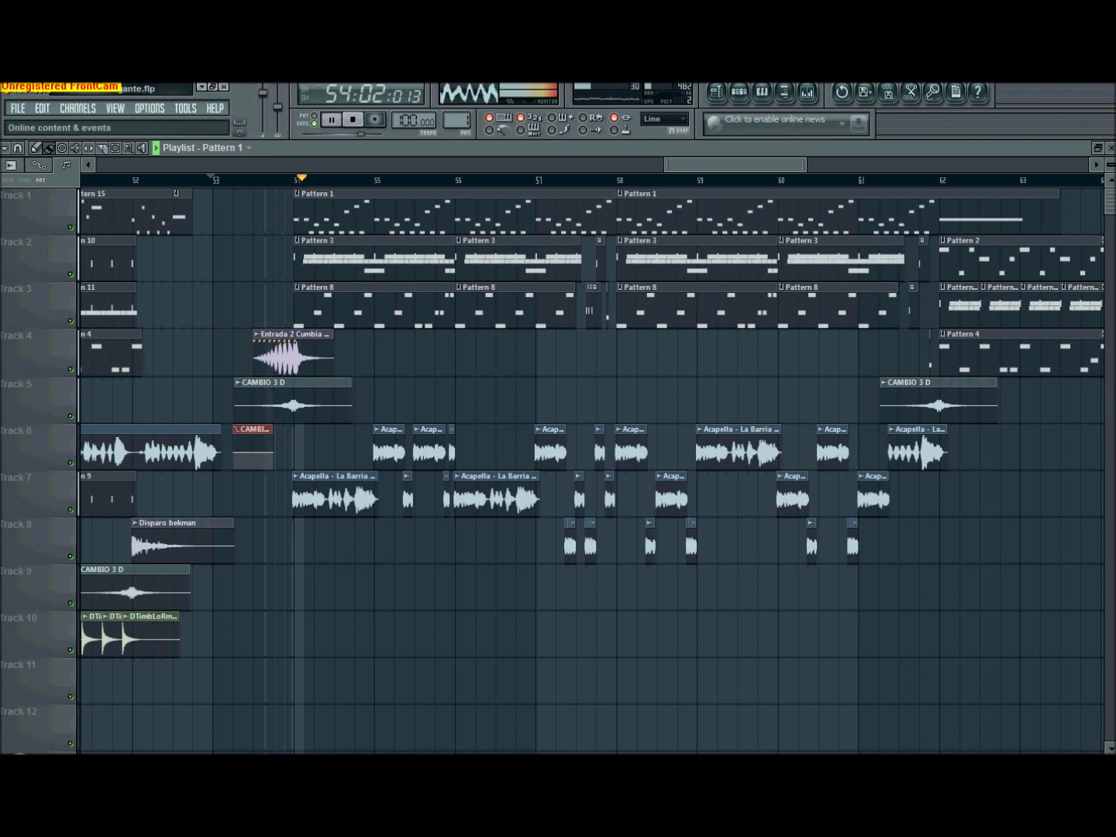
drag(735, 164, 598, 165)
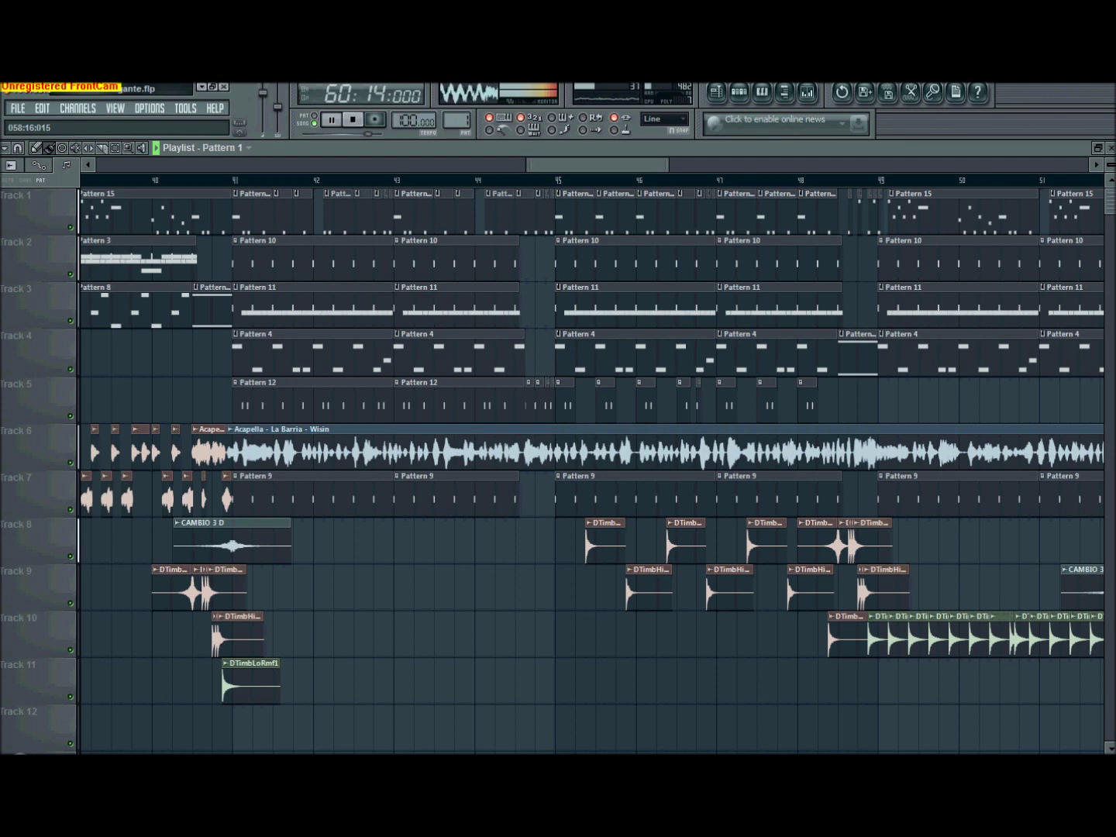
drag(597, 164, 624, 164)
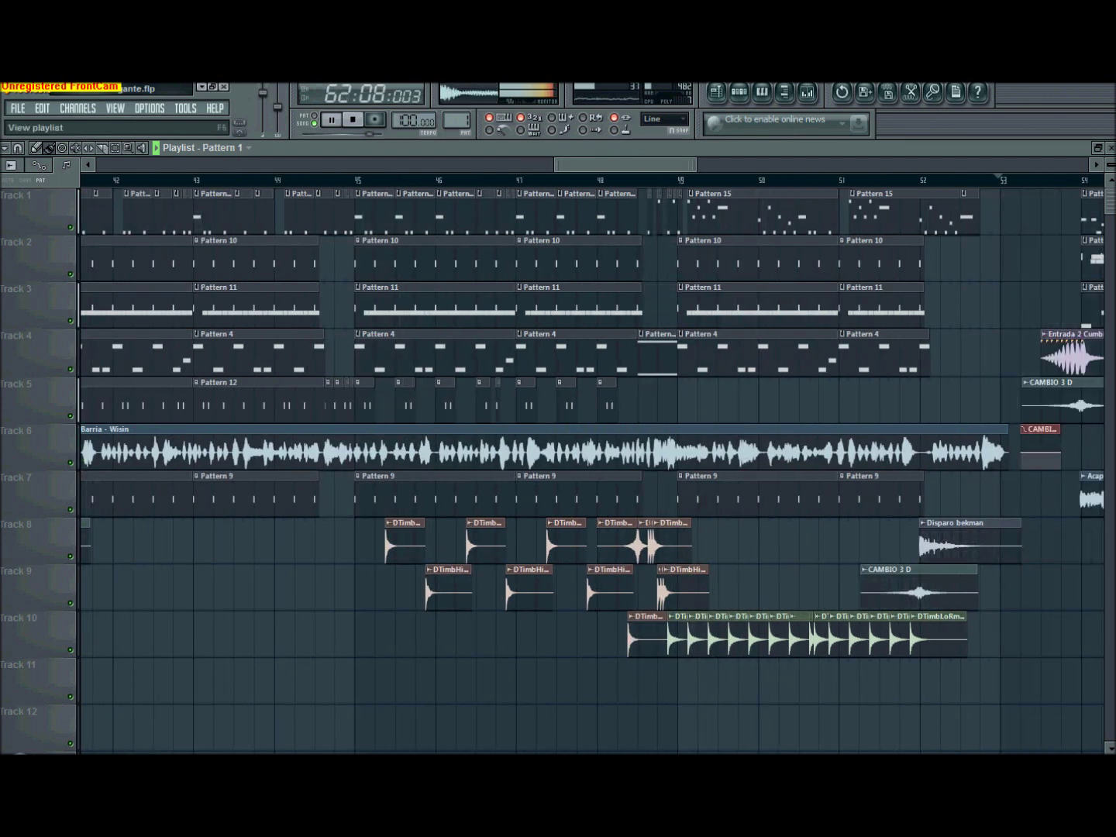
drag(629, 164, 855, 164)
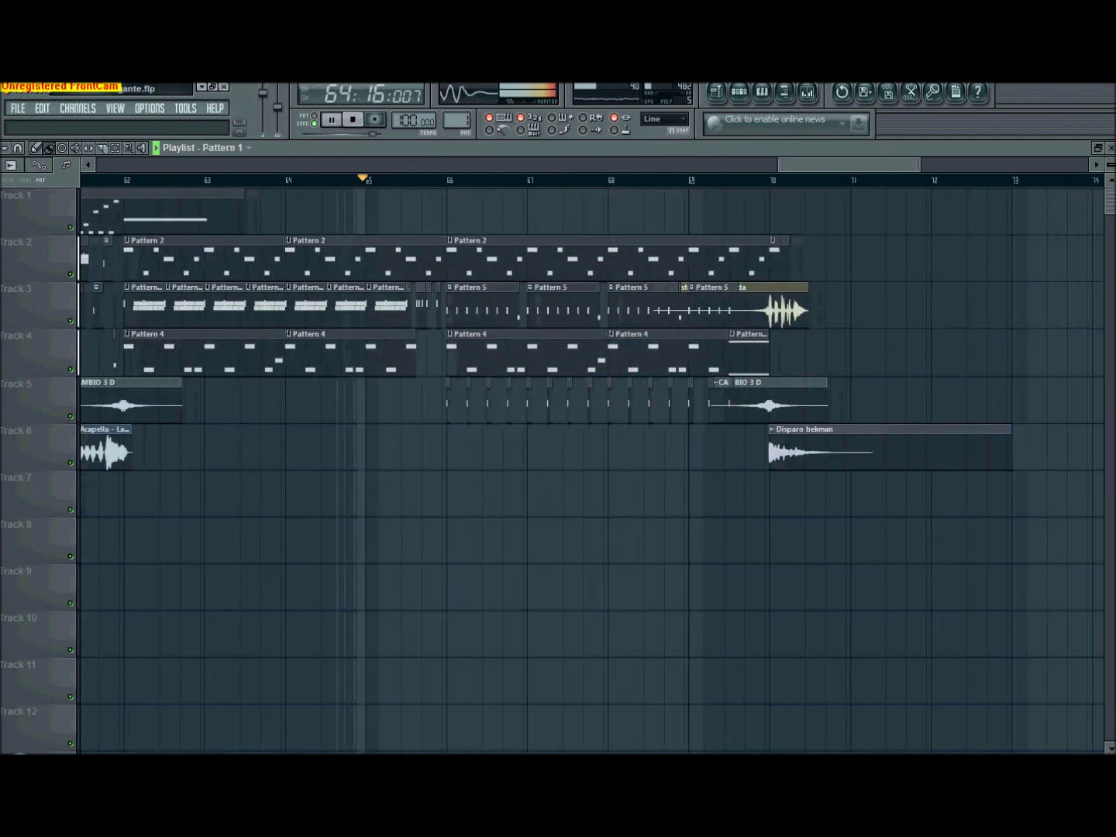
- Switch to Pattern 2 and open its Tono Cumbiero #2 notes in the piano roll
click(739, 92)
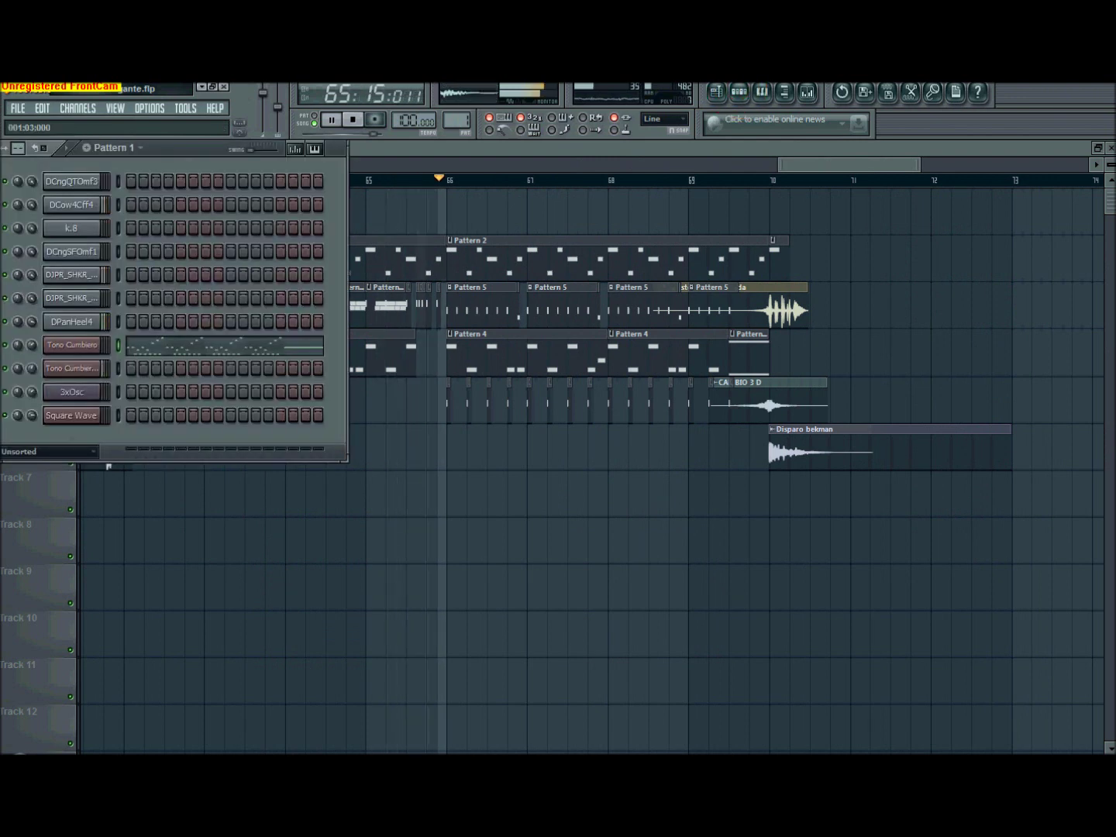
click(142, 149)
click(142, 179)
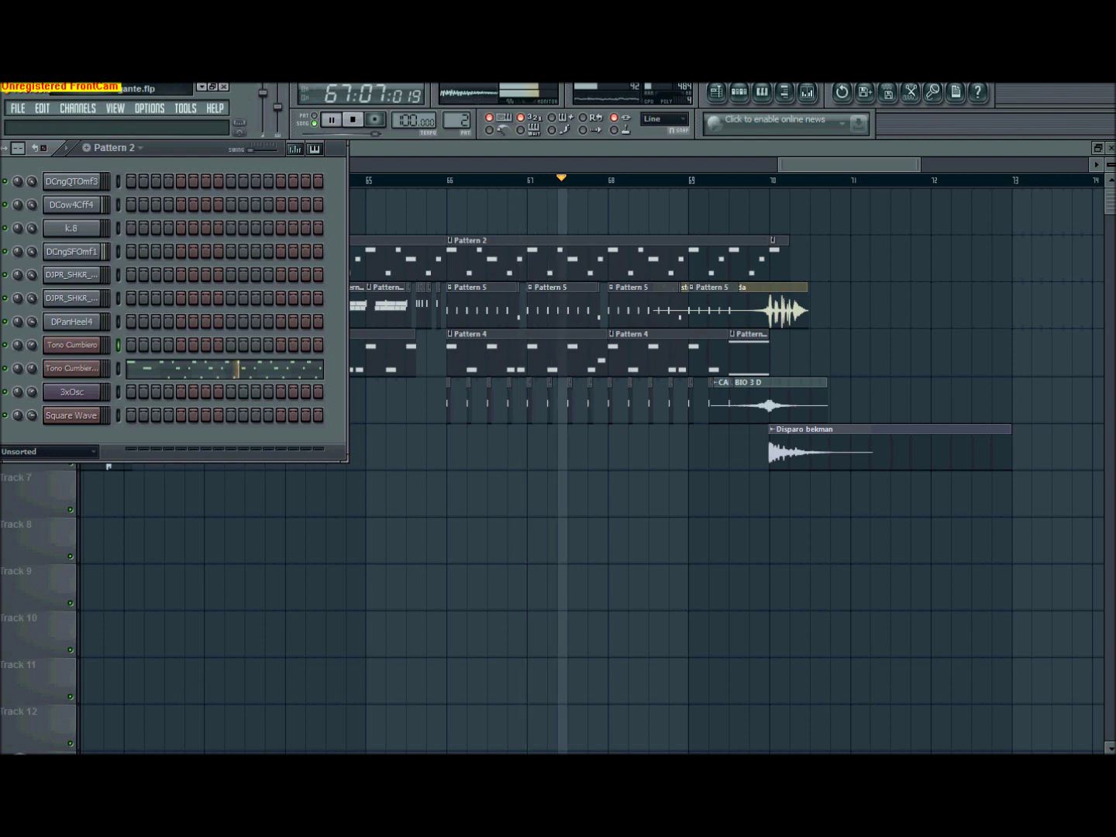
click(249, 366)
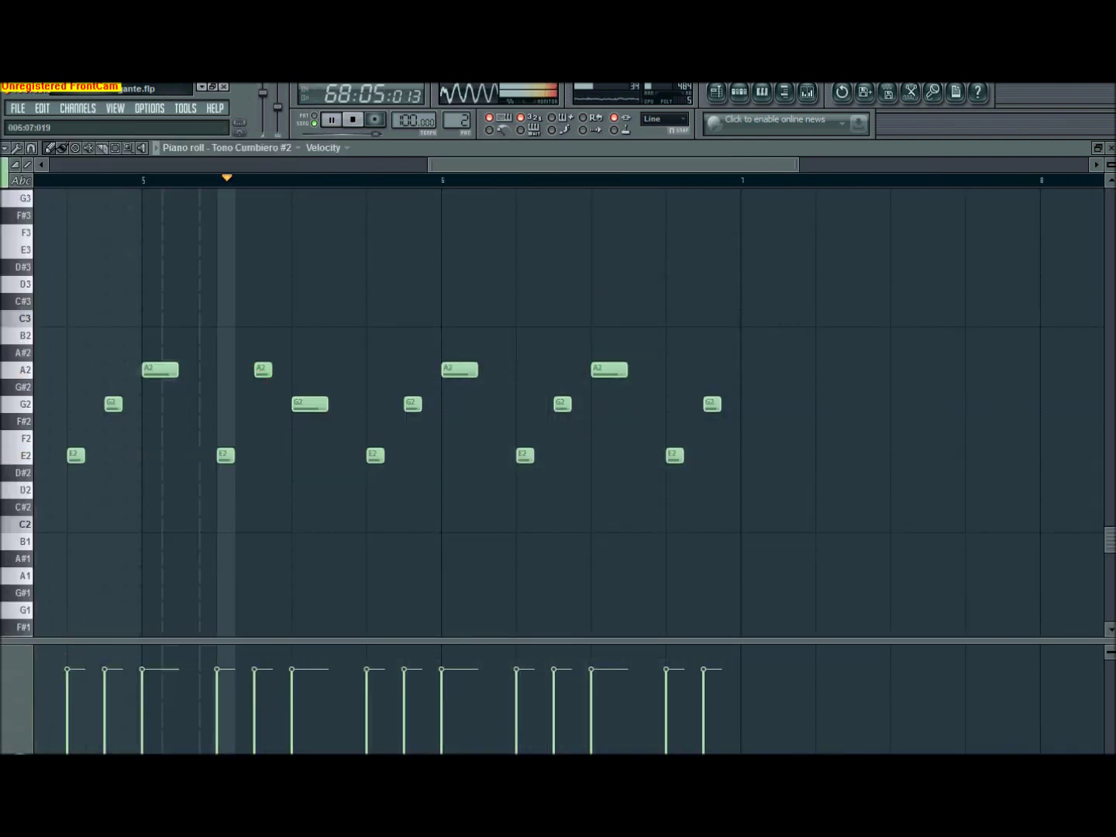
- Stop the song playback and close the playlist, piano roll and step sequencer windows
key(F5)
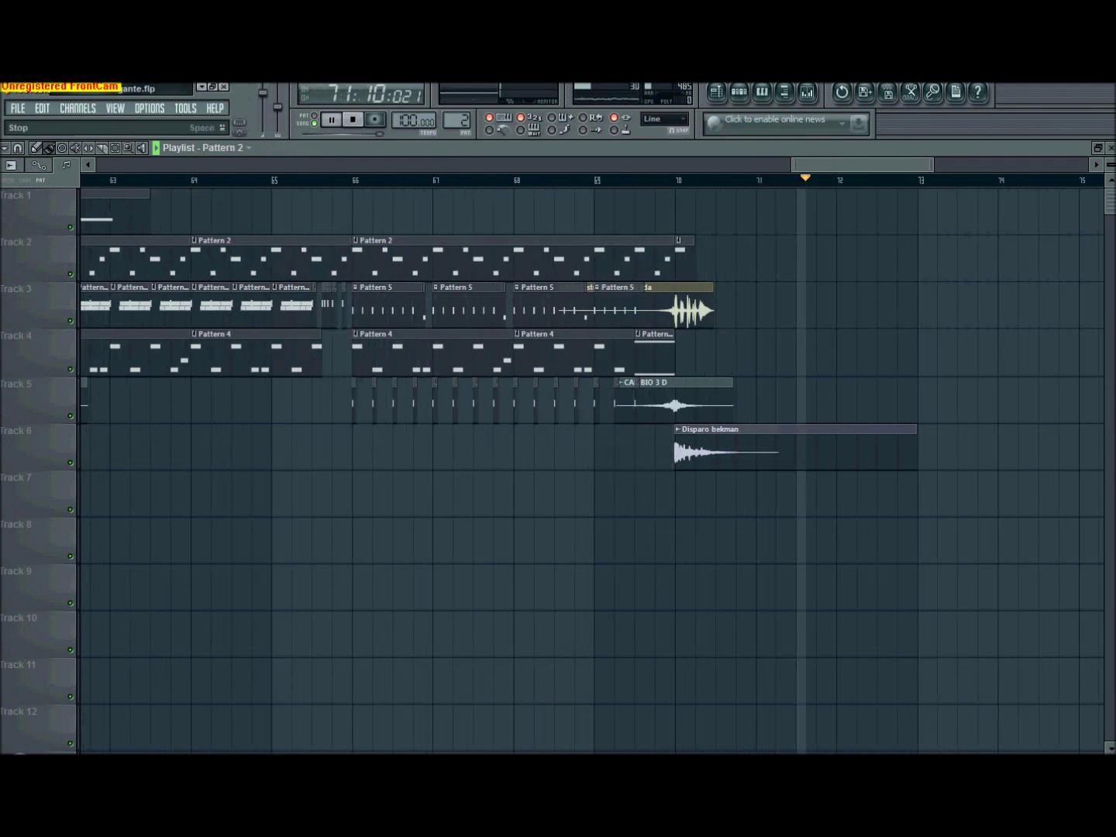
click(353, 119)
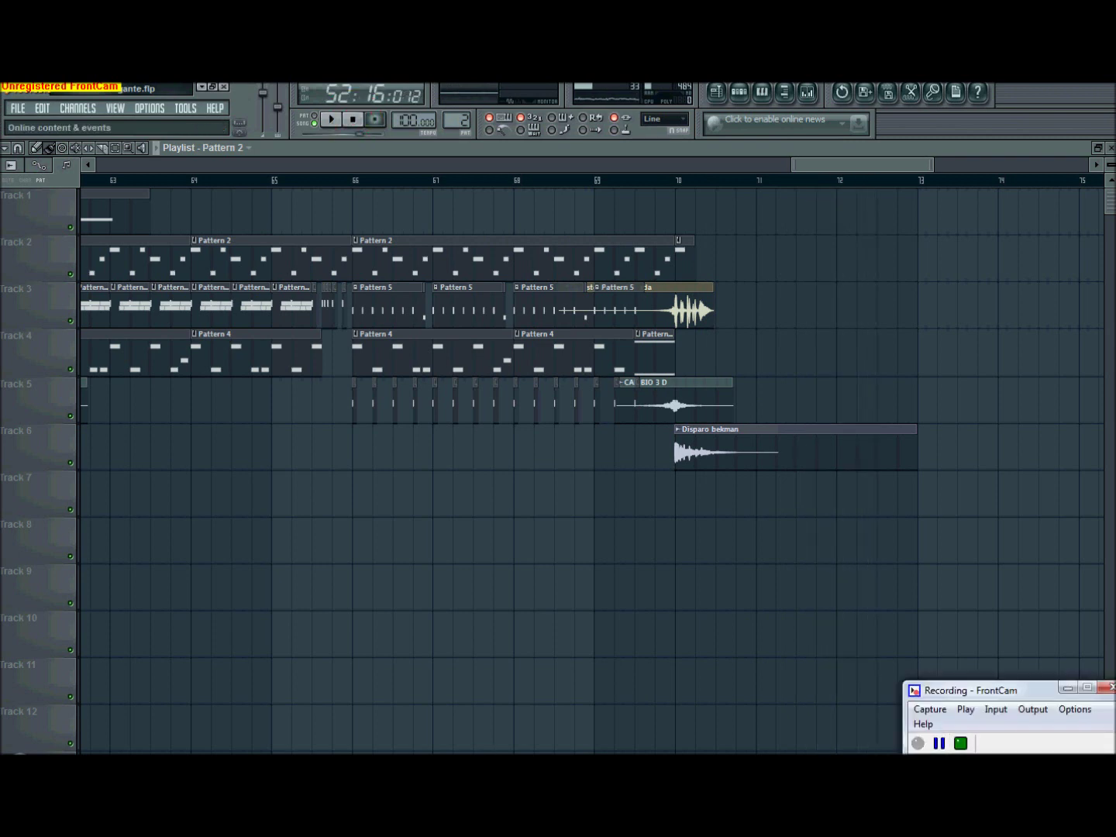
click(715, 91)
click(716, 91)
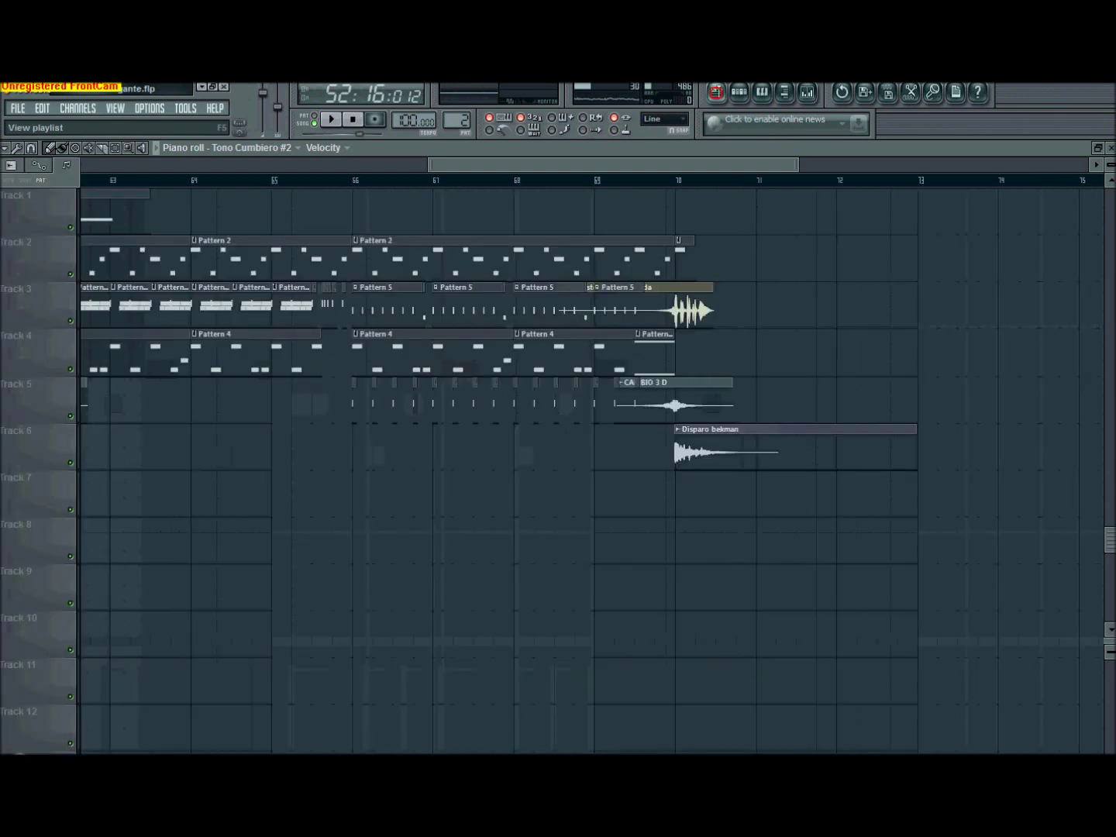
key(F5)
key(F7)
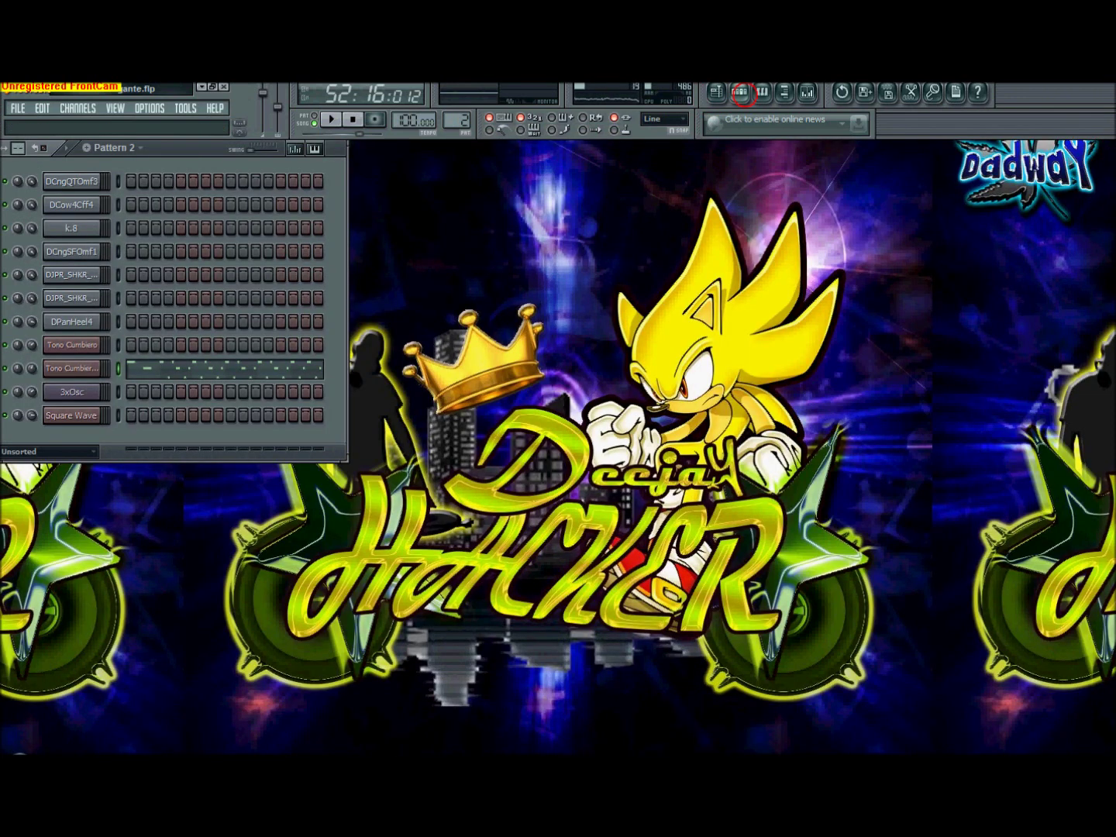
click(739, 92)
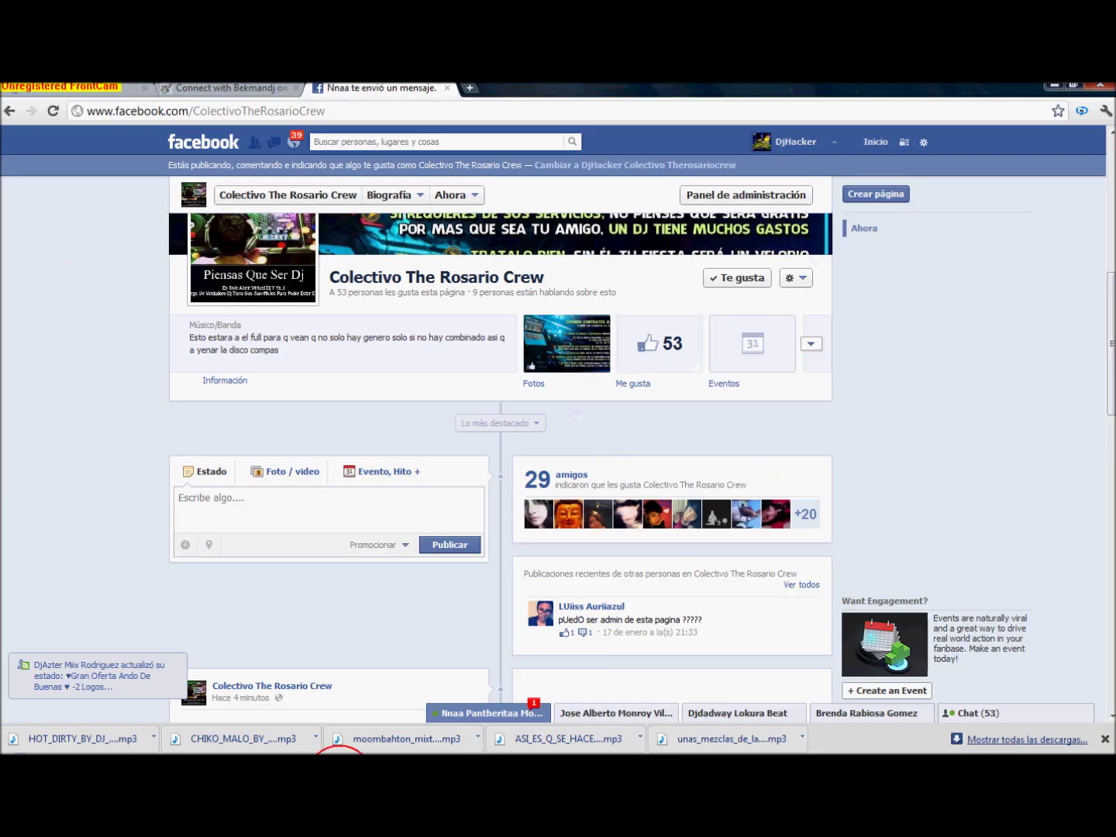
- Switch to the Colectivo The Rosario Crew Facebook page in the browser and close the four open chat windows
scroll(501, 387, down, 1)
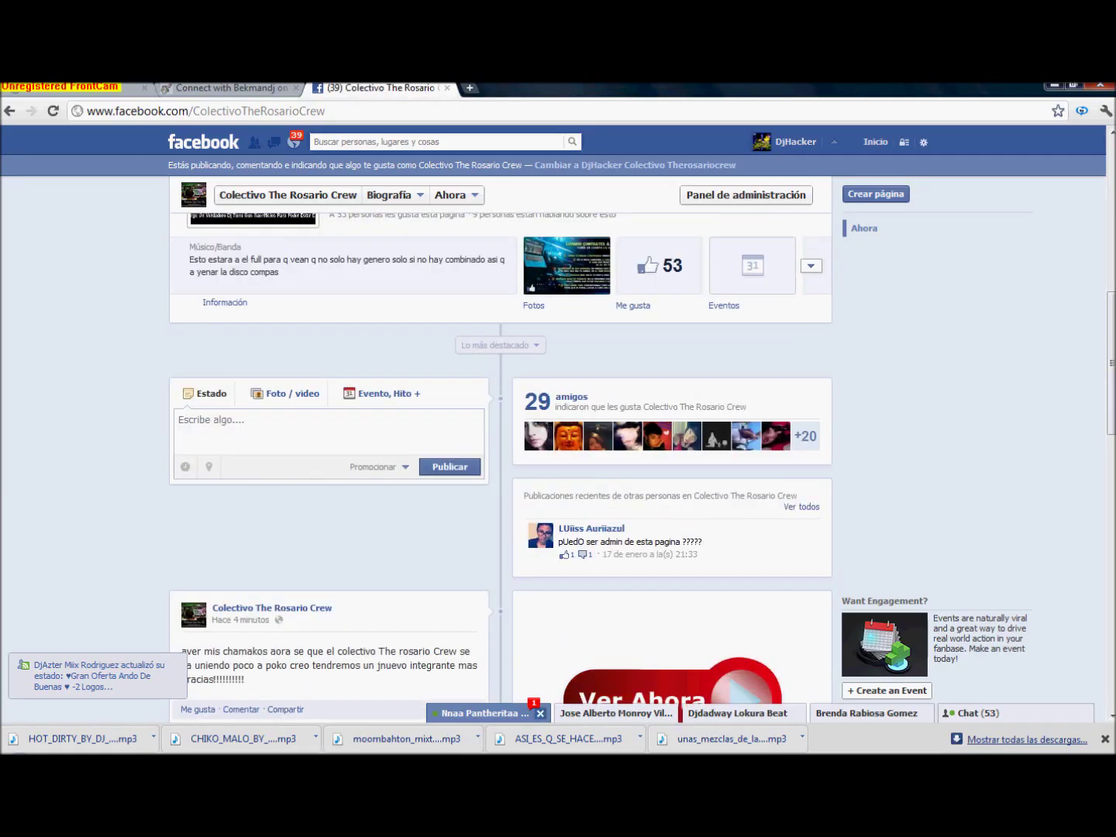
click(540, 712)
click(671, 712)
click(795, 713)
click(926, 713)
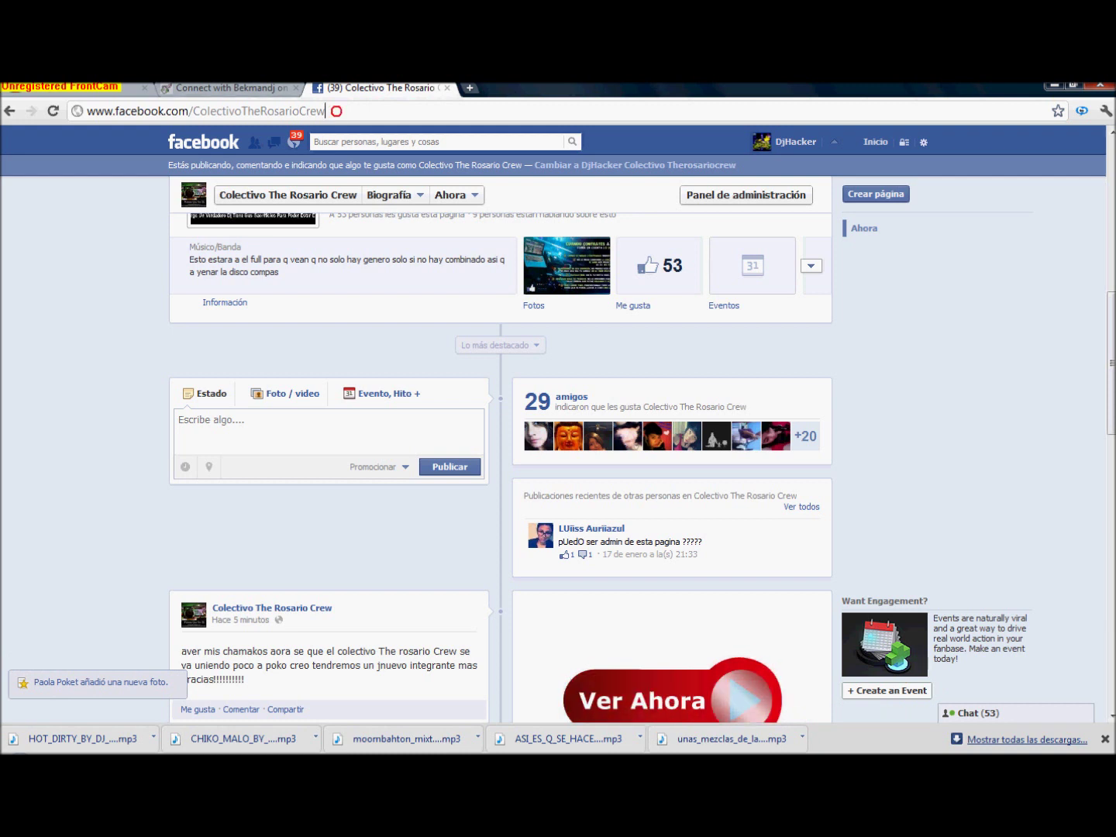
- Write the page status "bueno compitas eso fue todo", the DJ name, and "espero les guste y paar esos ke kieran la pagina es la siguiente"
double_click(336, 111)
click(257, 418)
text(bueno compi)
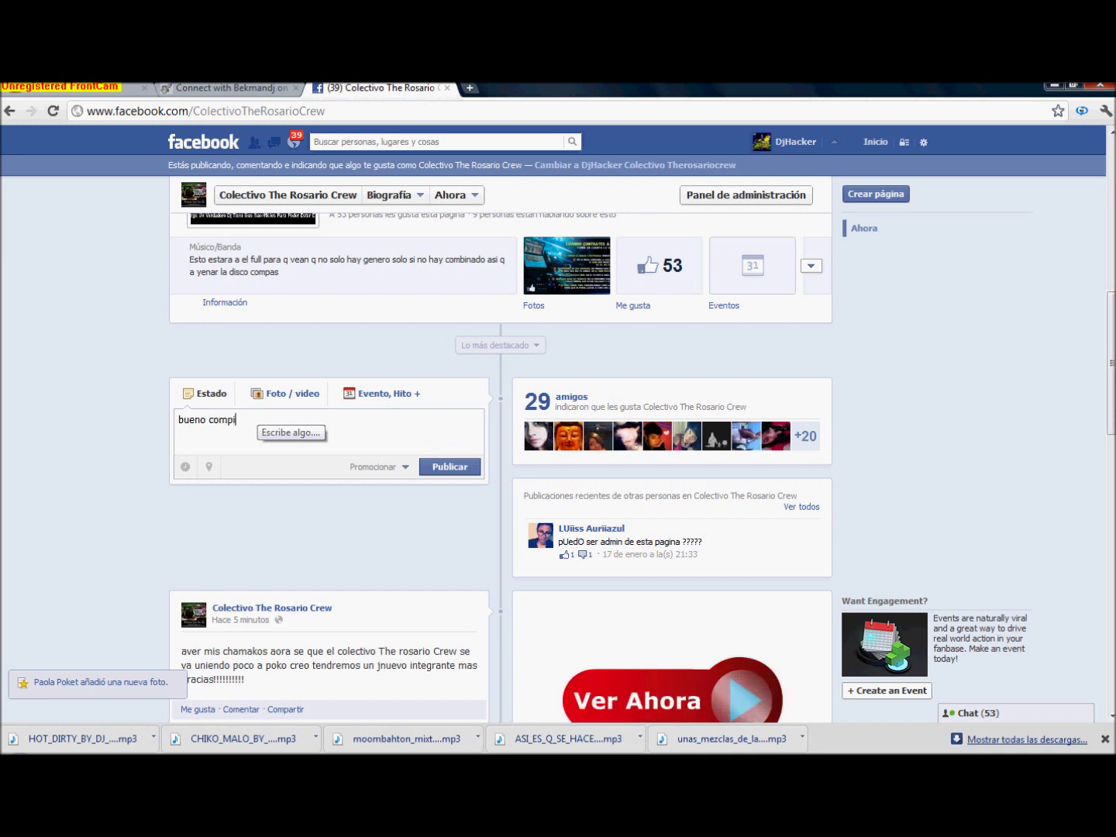
text(tas eso fue todo )
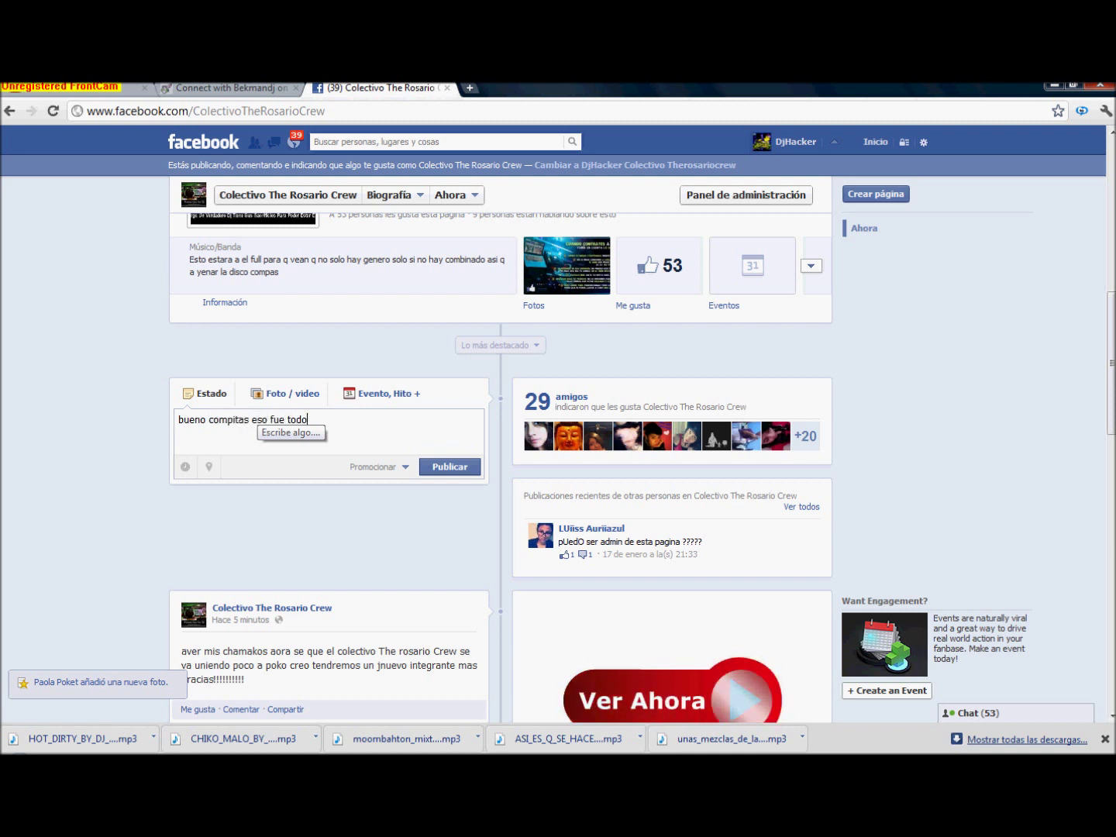
text(Dj)
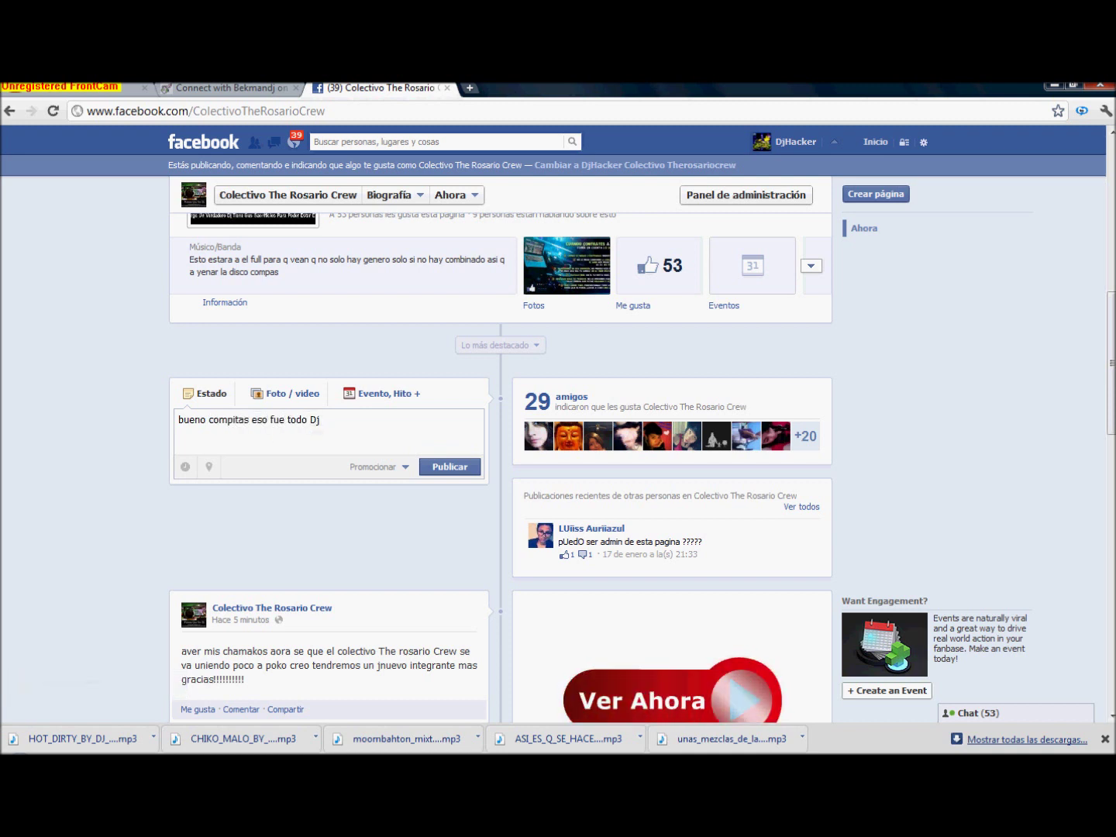
text(Hacker e)
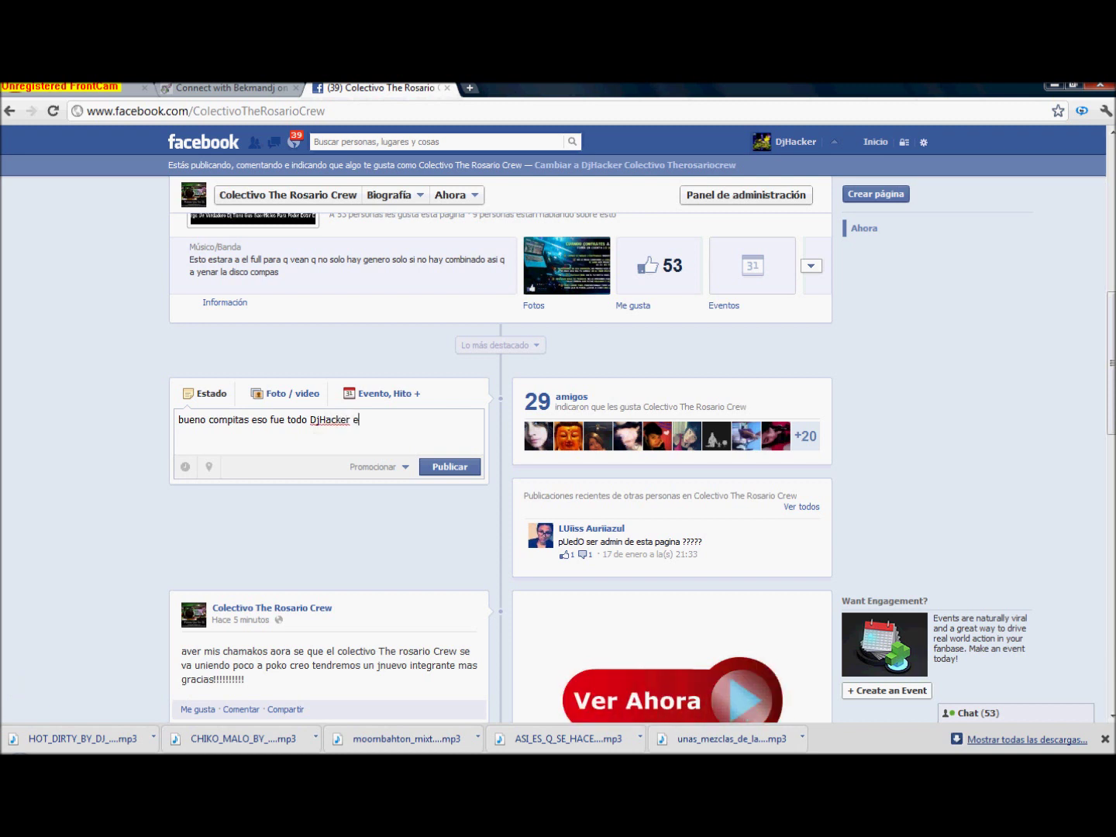
text(spero les guste y)
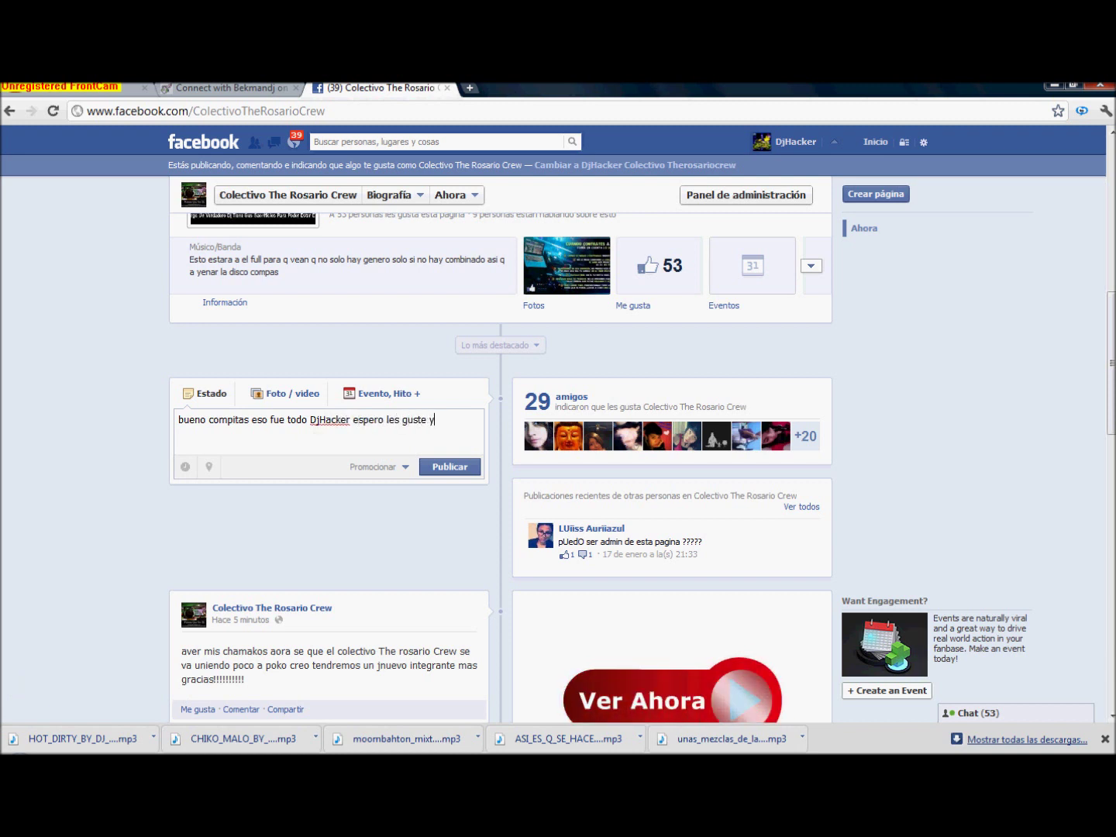
text( paar esos ke k)
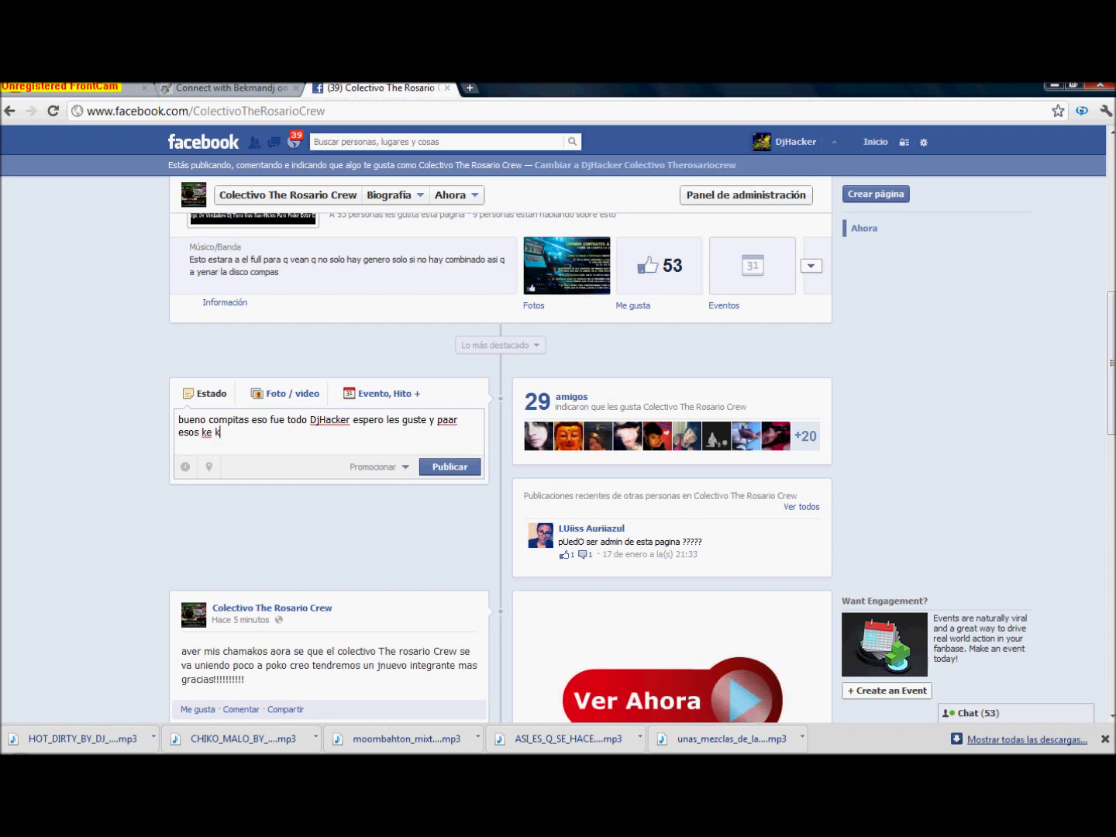
text(ieran la pagina es la sigui)
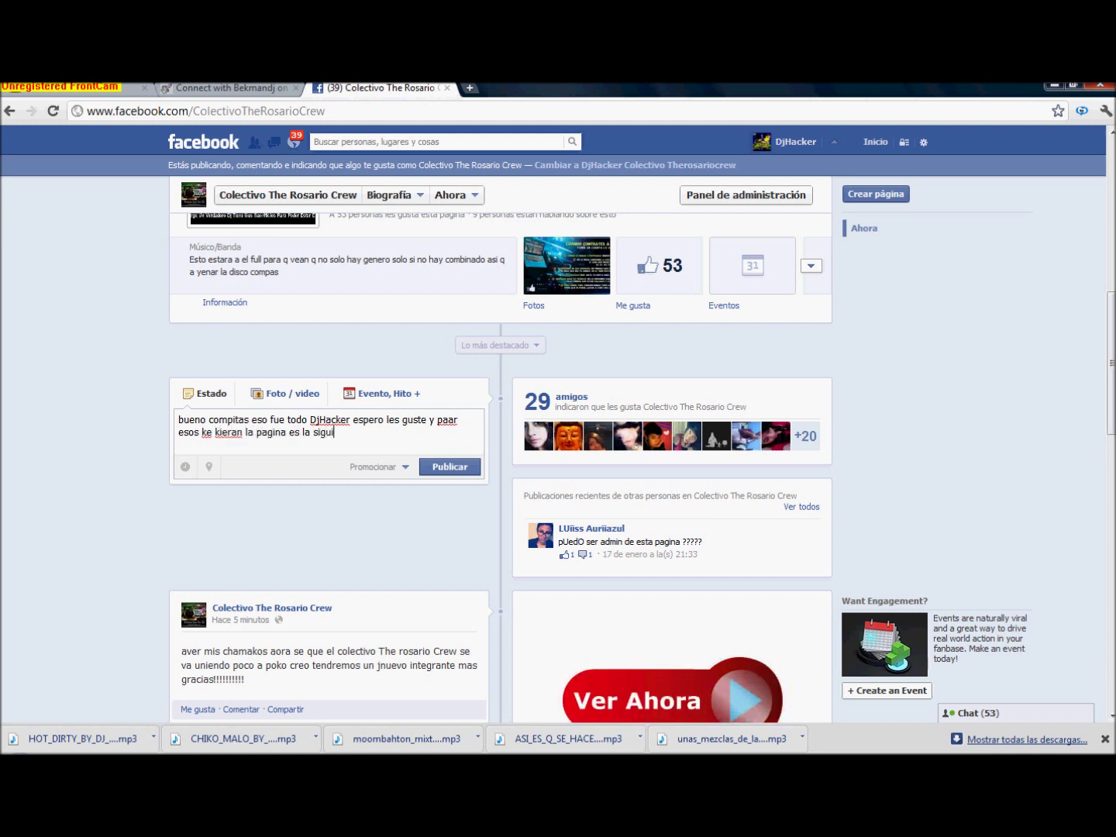
text(ente)
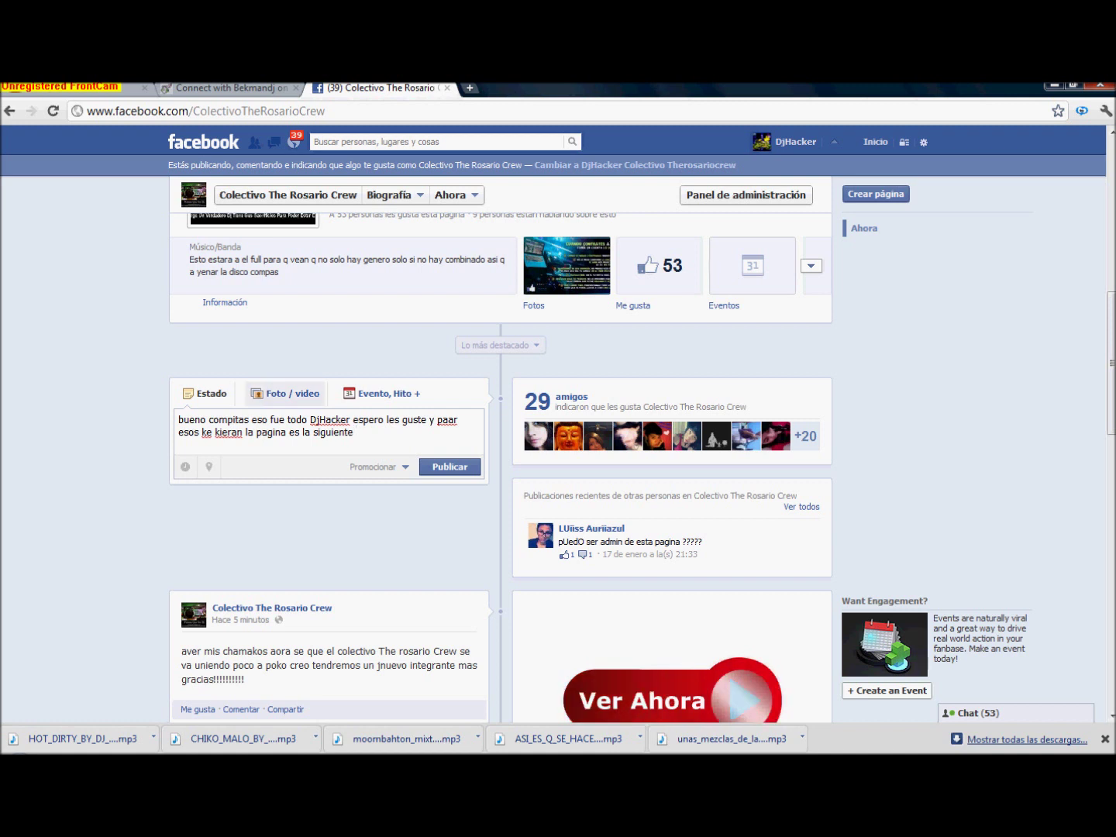
click(318, 111)
key(ctrl+c)
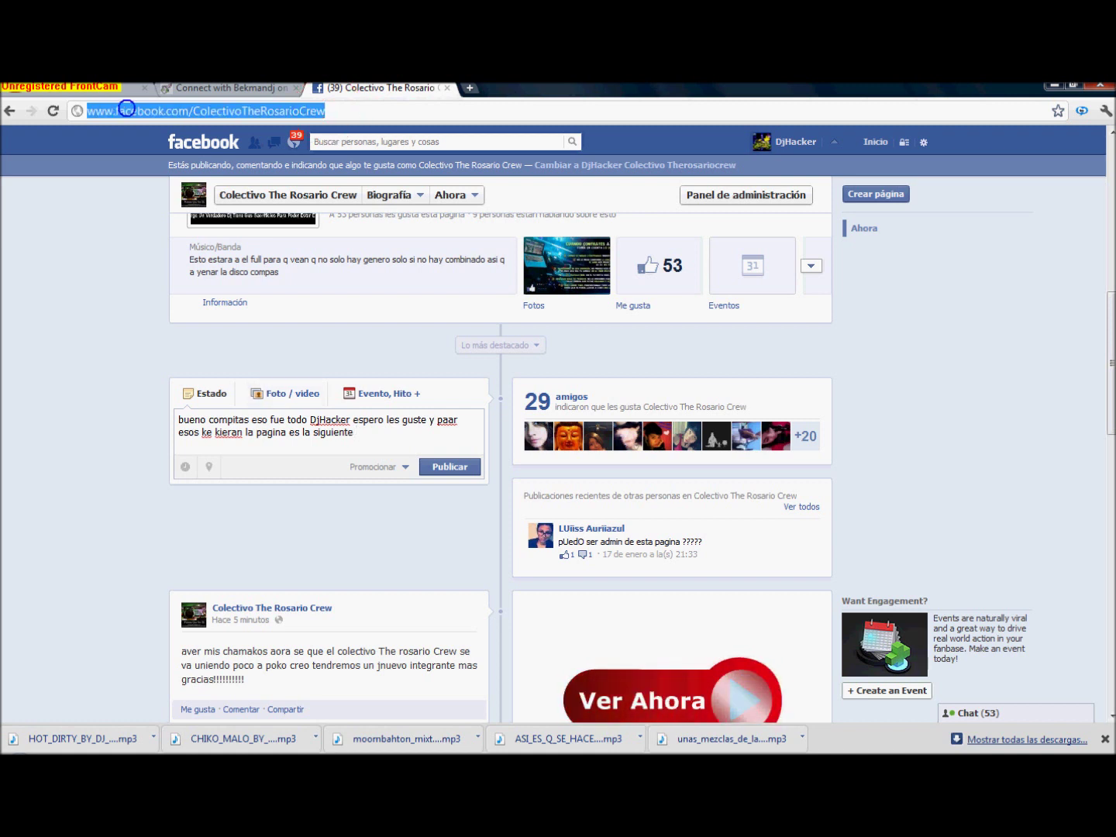
right_click(124, 111)
click(163, 158)
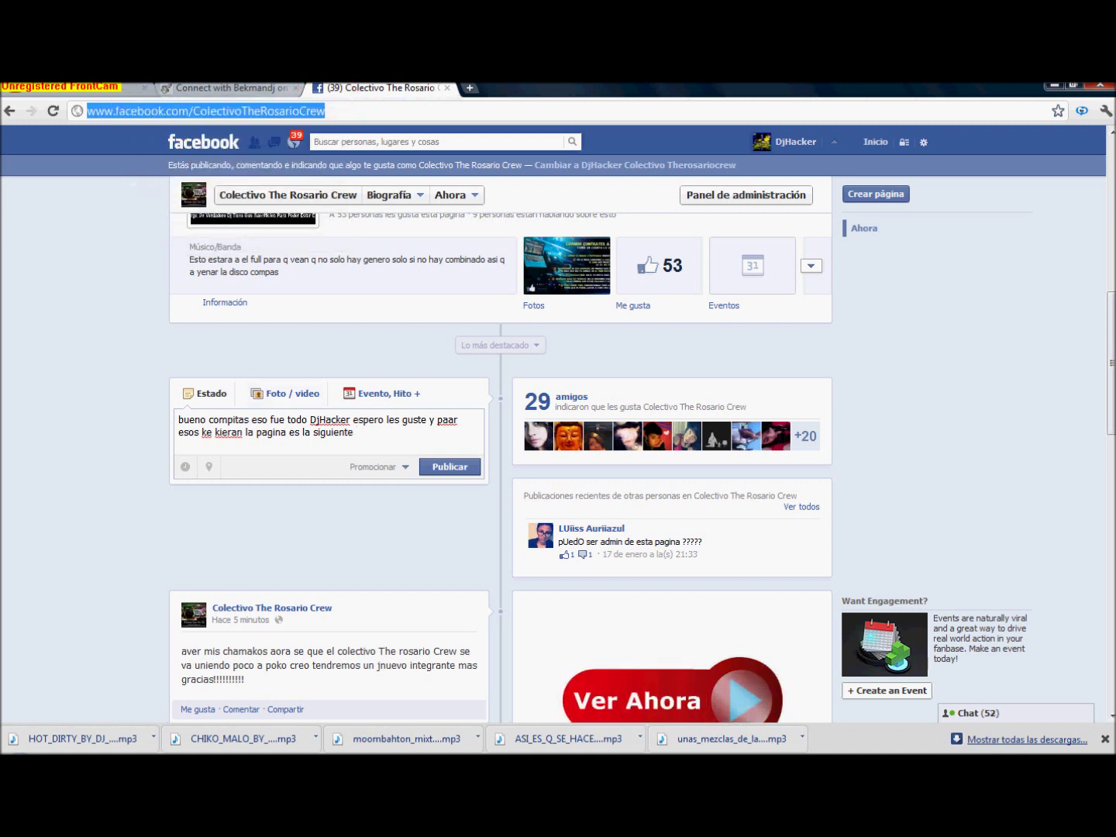
click(375, 435)
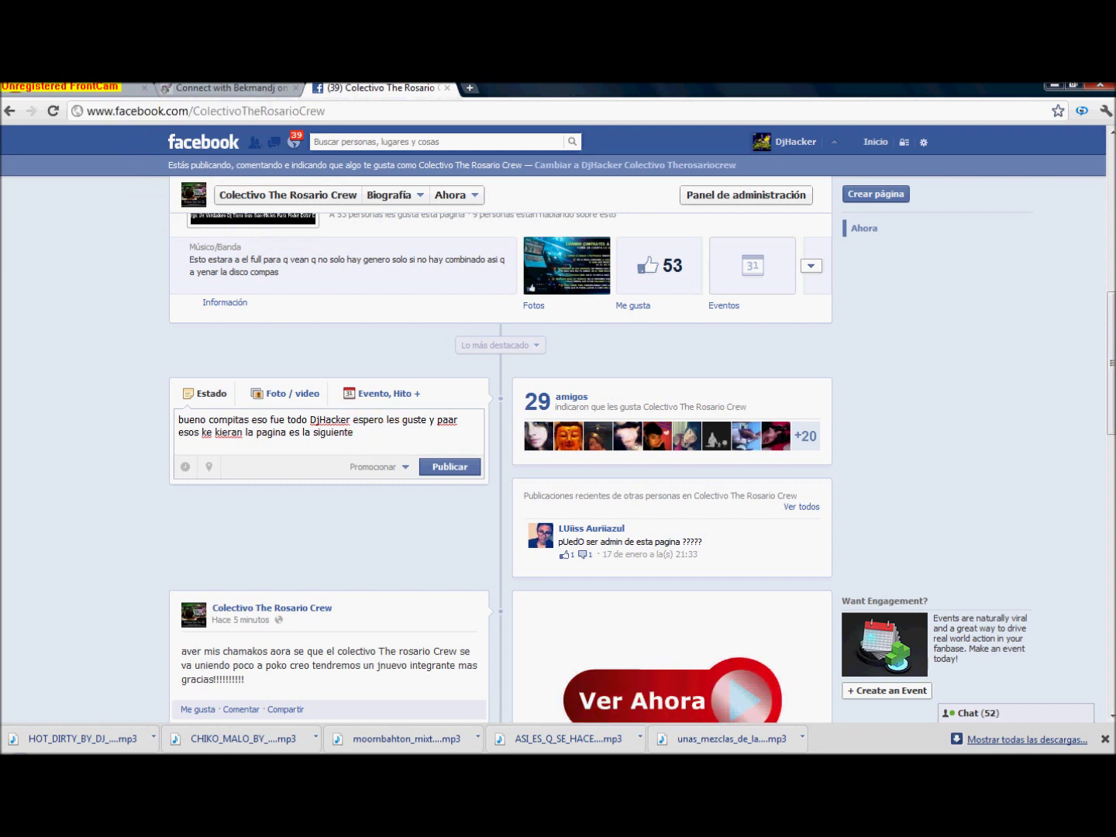
key(ctrl+v)
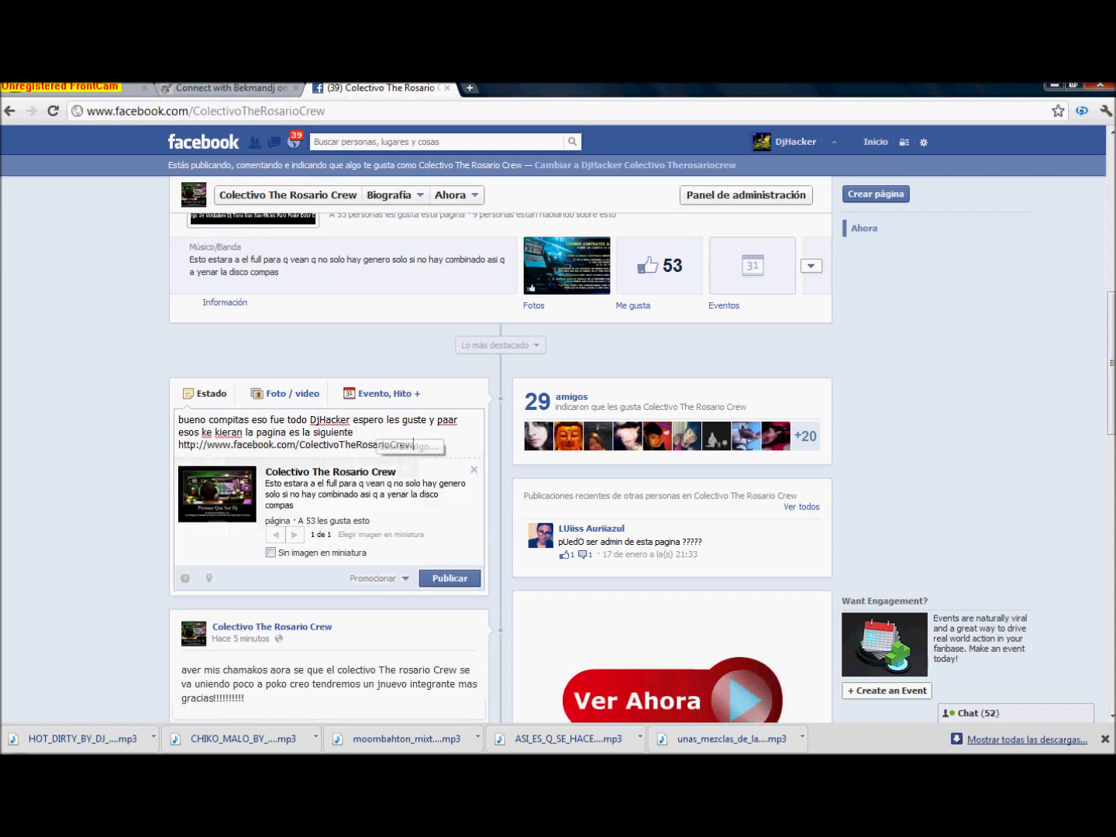
- Add "asi q aretumbar el cumbiaton se a dicho" after the link in the status, followed by a line break
click(443, 444)
text(asi)
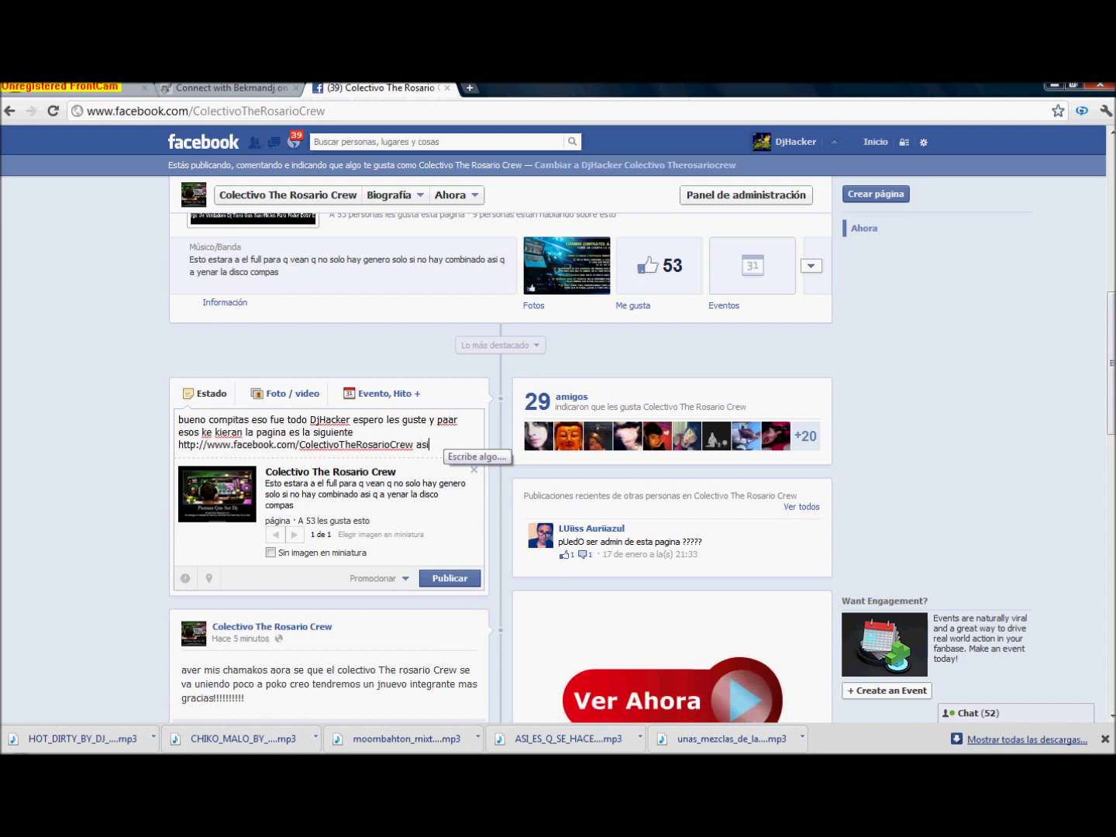
text( q aretumba)
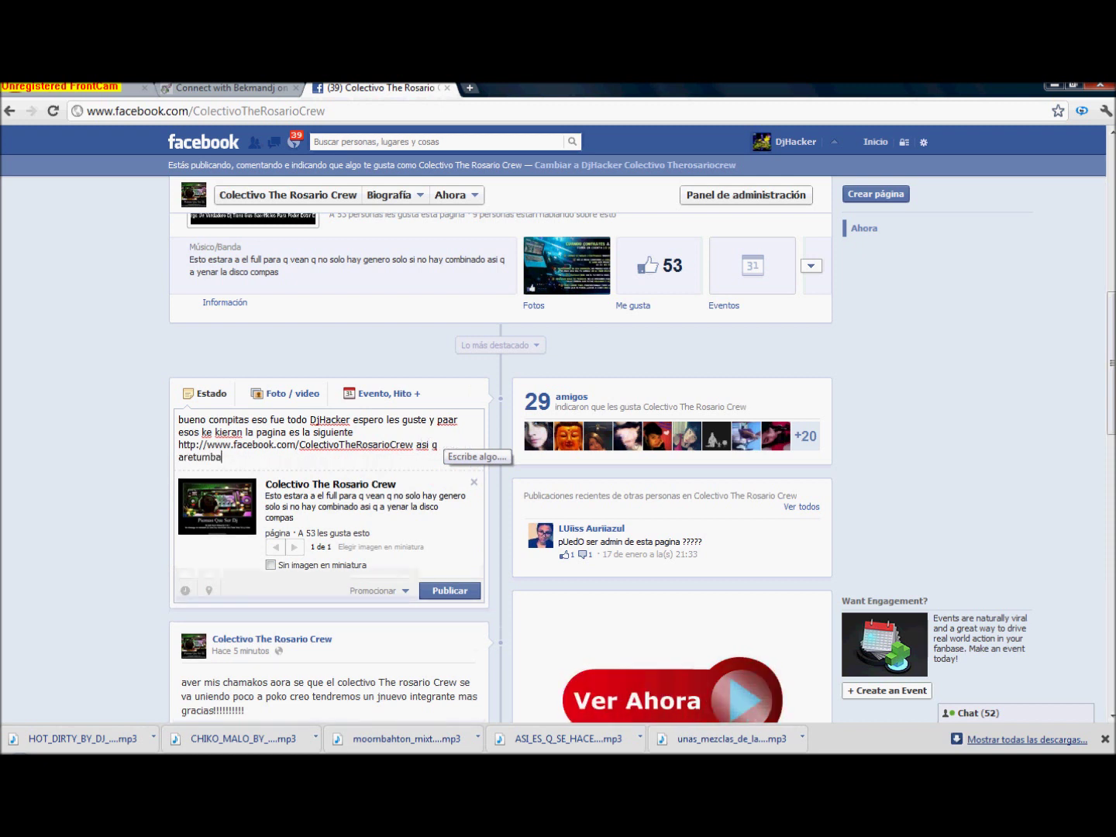
text(r el cumbiaton se a dicho)
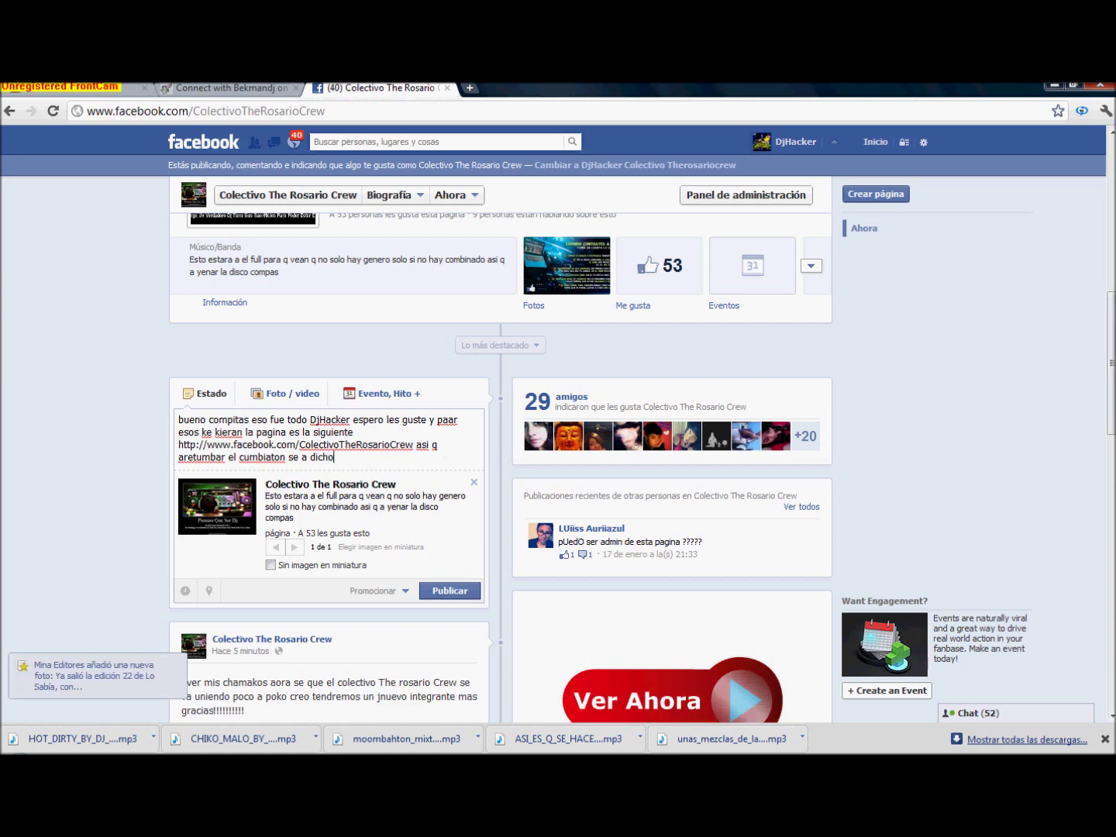
key(Return)
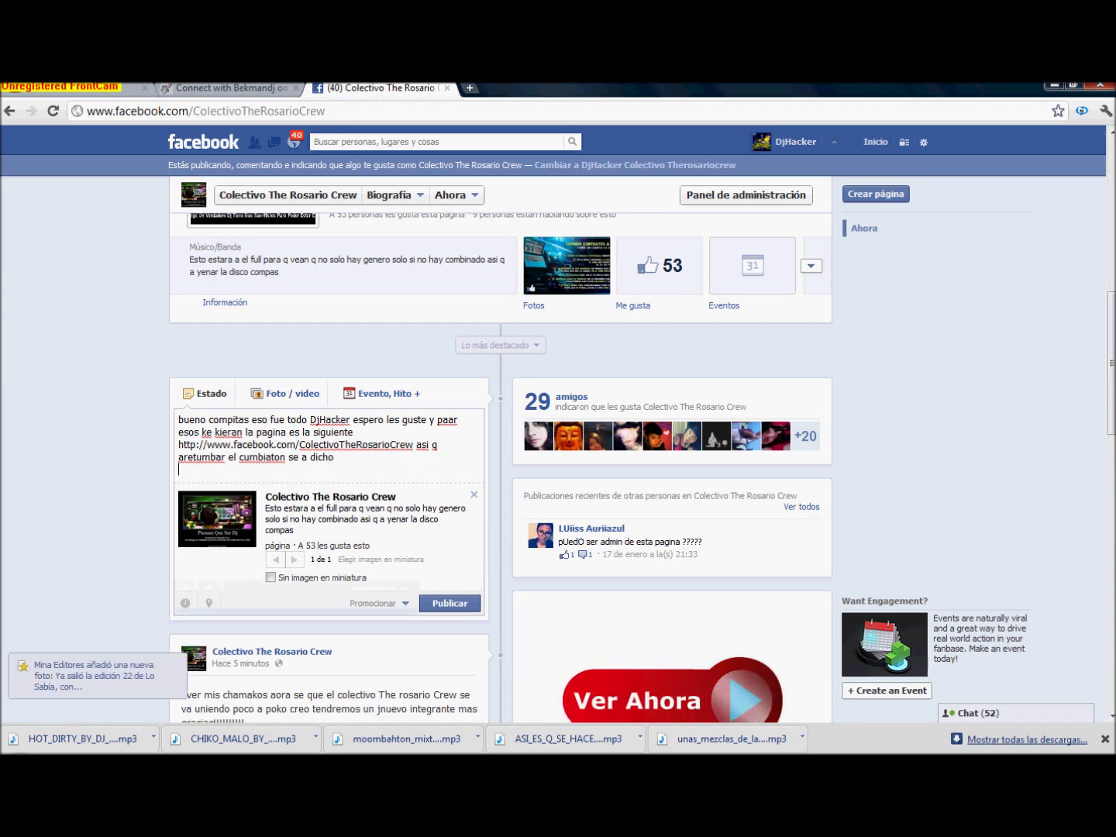